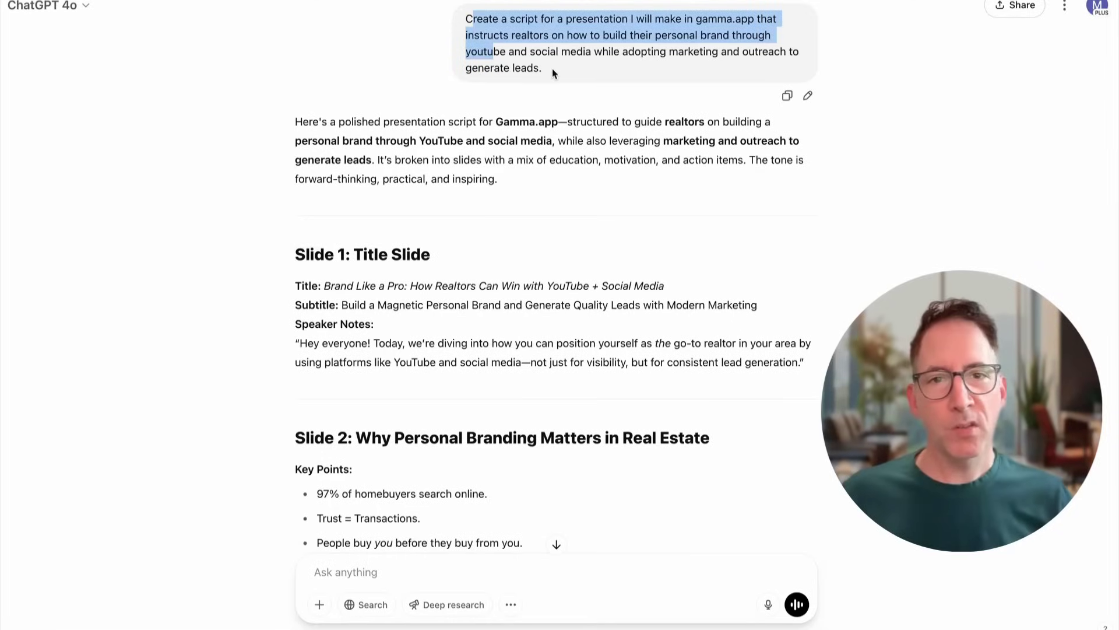
Copy ChatGPT's full realtor personal-branding presentation script reply
drag(553, 73, 461, 28)
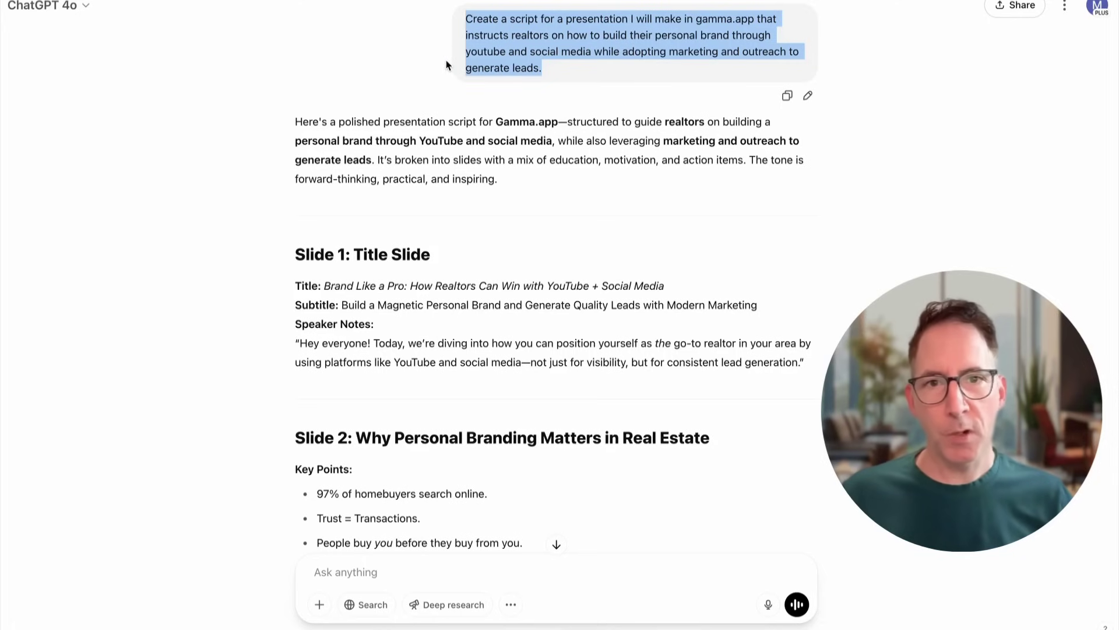
scroll(446, 64, down, 20)
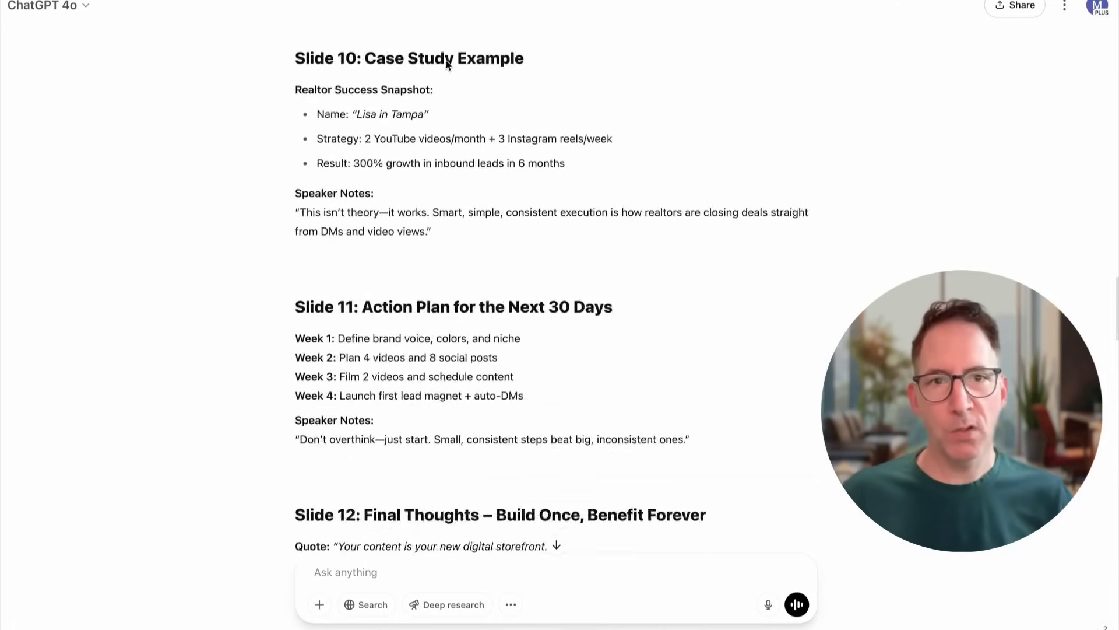
scroll(446, 64, down, 15)
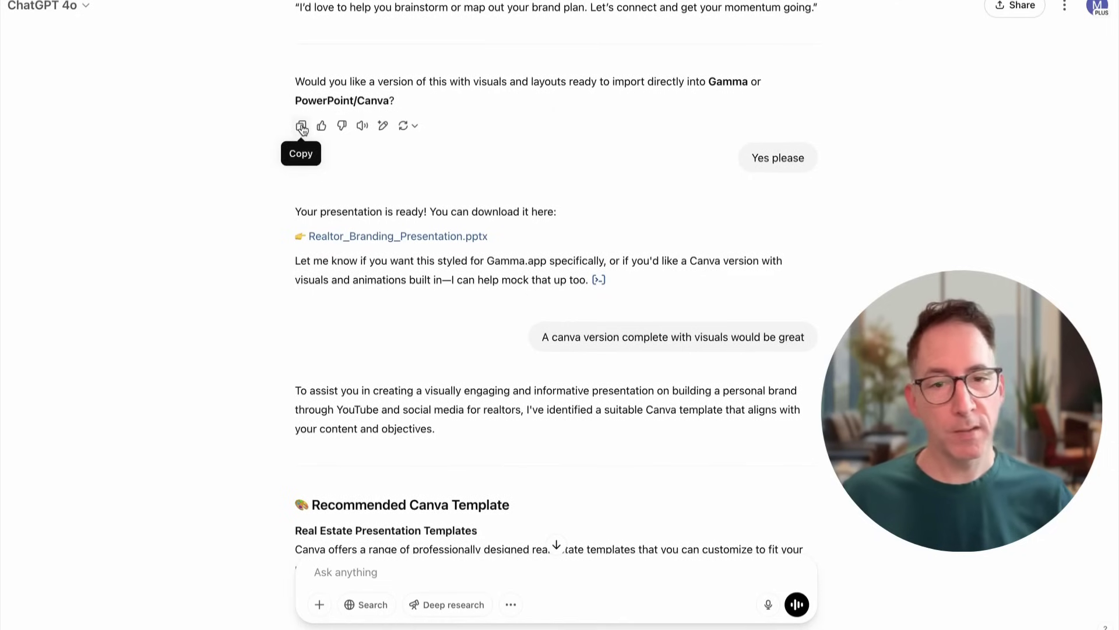
click(301, 127)
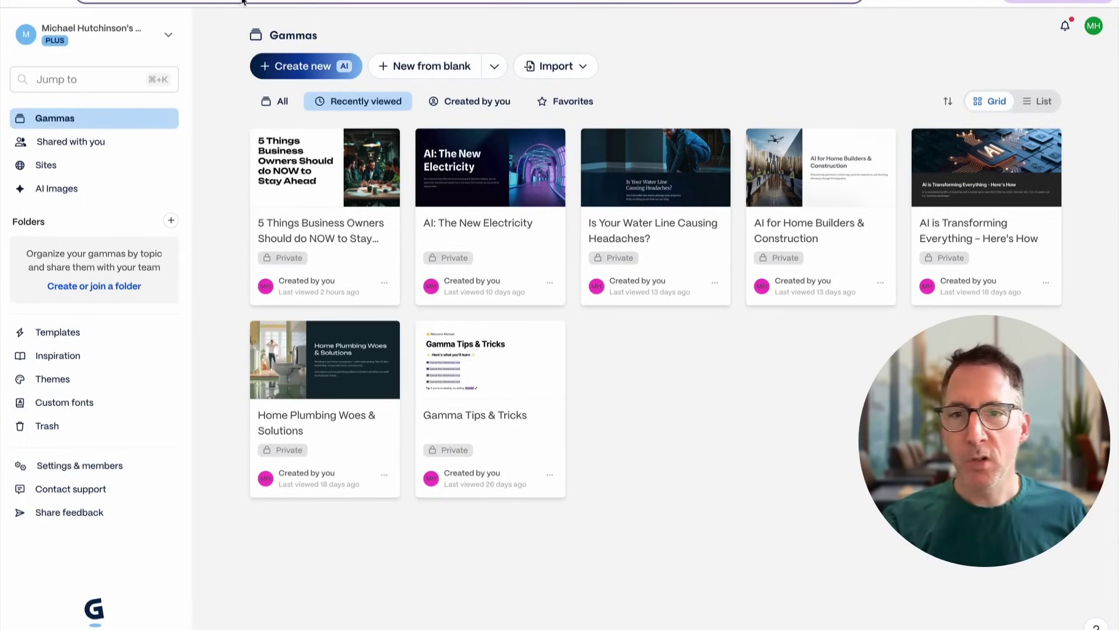
Start a new Gamma deck from pasted text using the copied realtor script
click(301, 67)
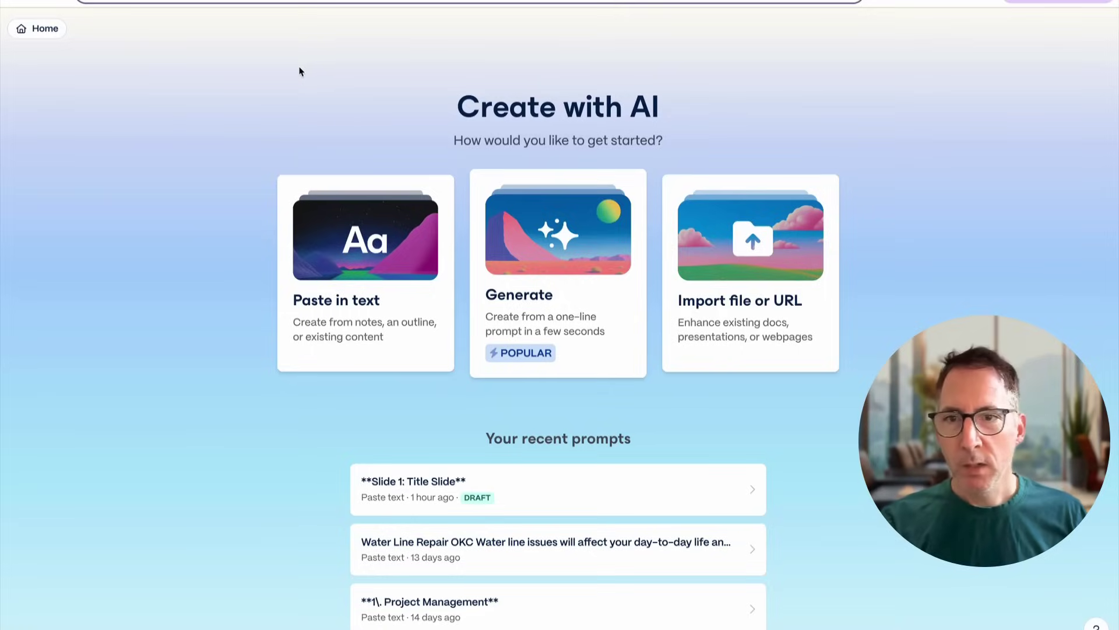
click(385, 250)
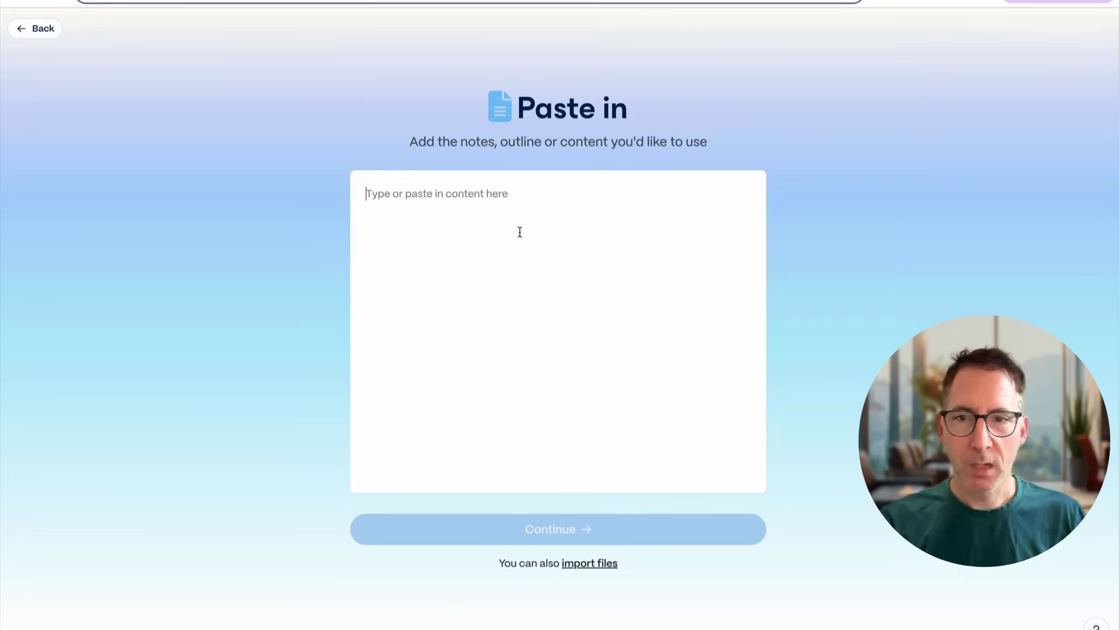
key(ctrl+v)
Delete ChatGPT's closing follow-up question and continue to the prompt editor
scroll(544, 244, down, 1)
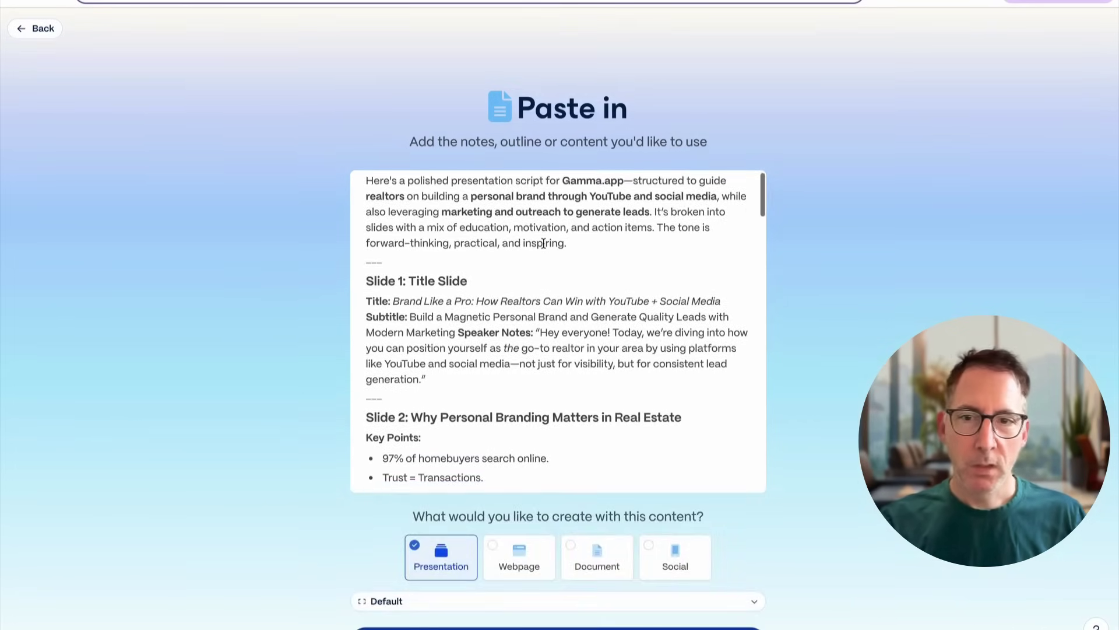
scroll(546, 364, down, 20)
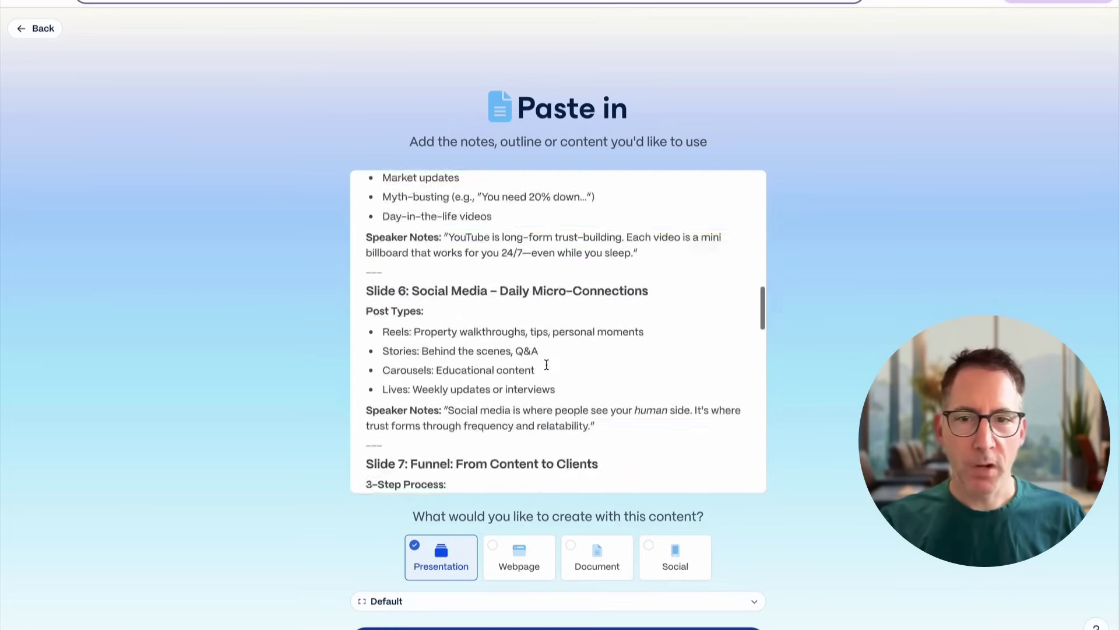
scroll(789, 450, down, 2)
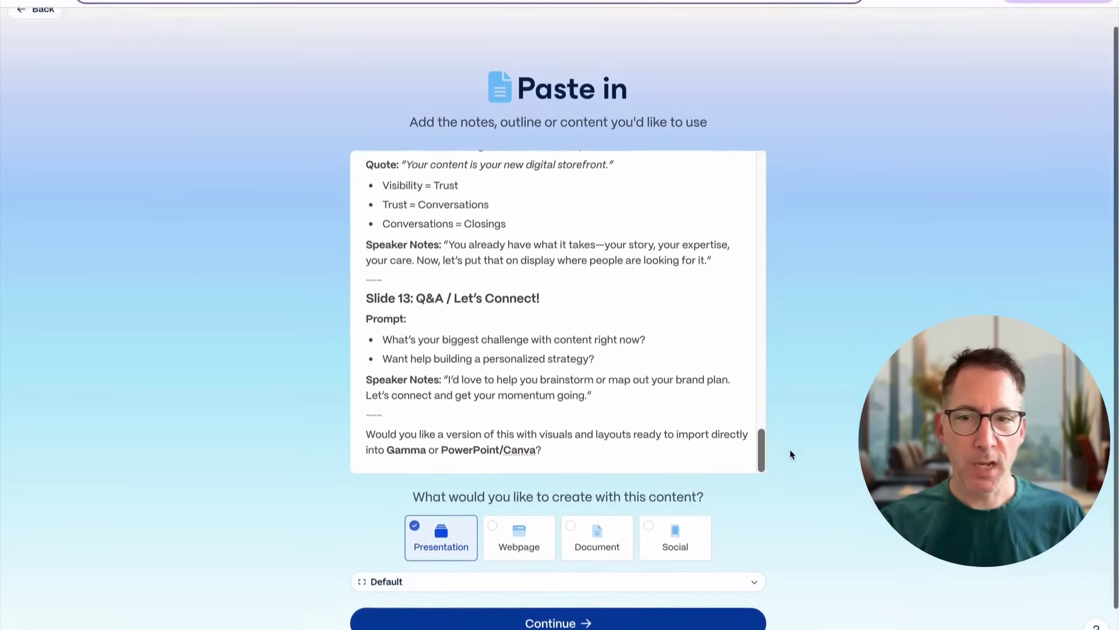
drag(559, 400, 385, 373)
key(BackSpace)
key(BackSpace)
key(BackSpace)
key(BackSpace)
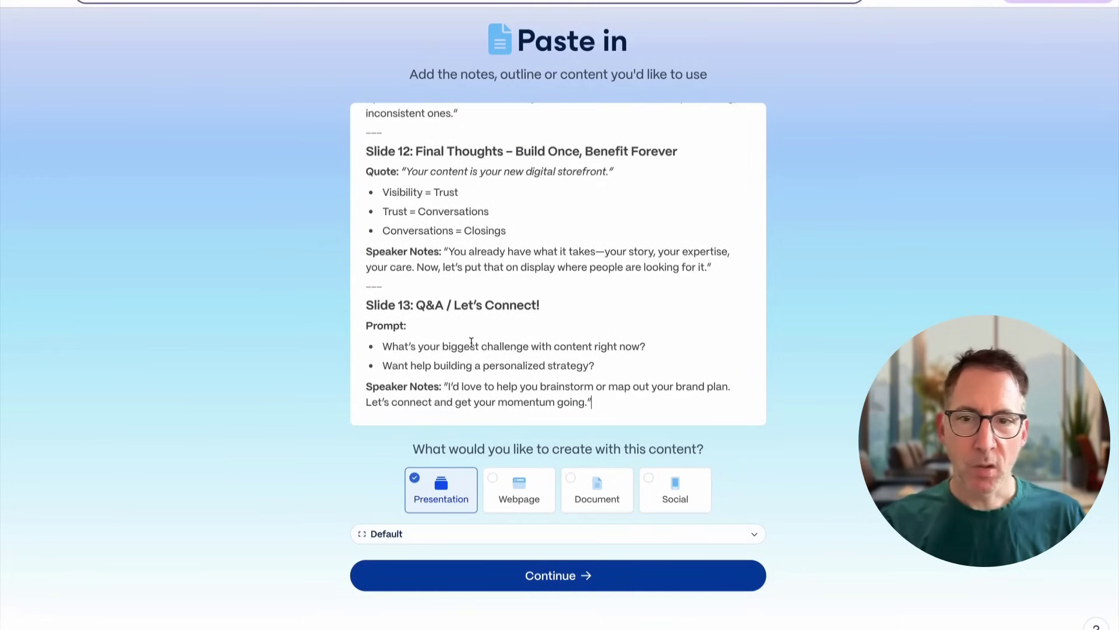
click(551, 580)
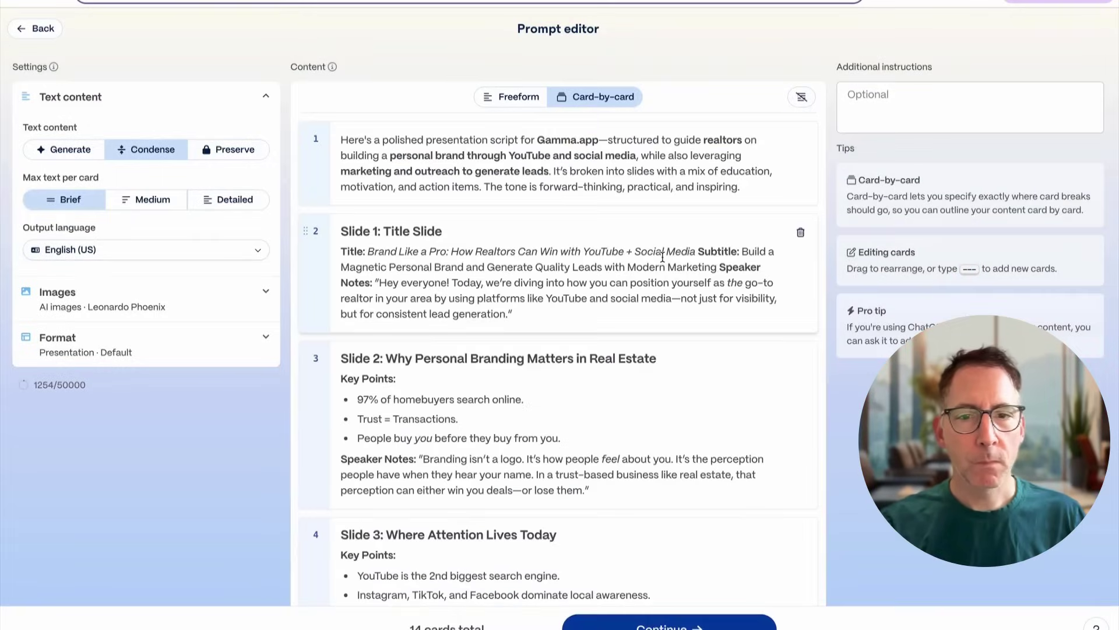
Keep card-by-card splitting and Leonardo Phoenix as the AI image model
click(516, 99)
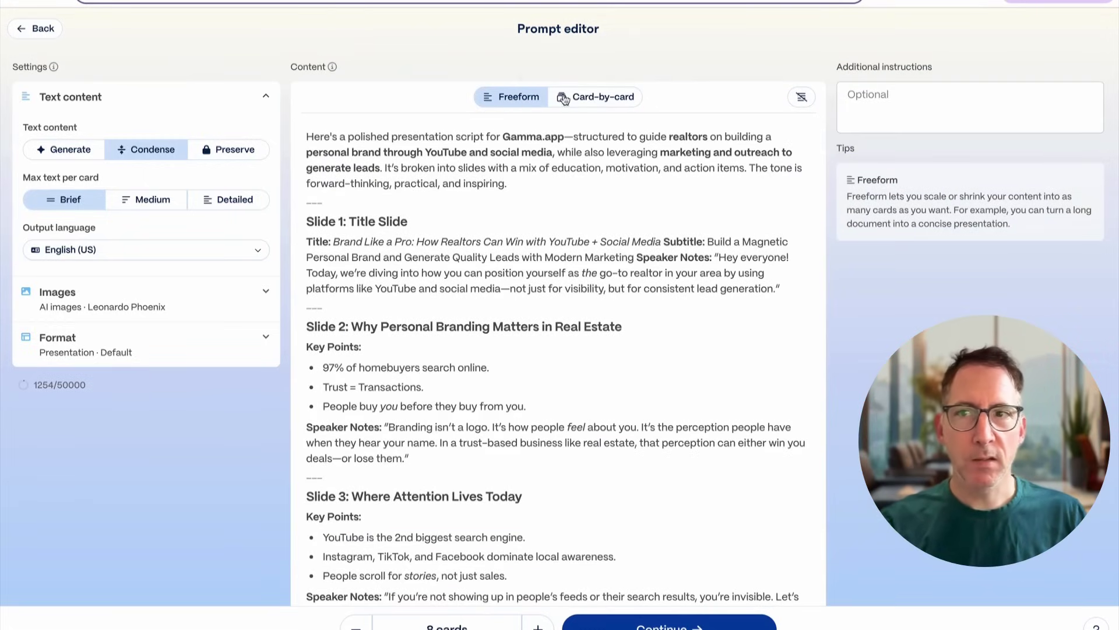
click(599, 101)
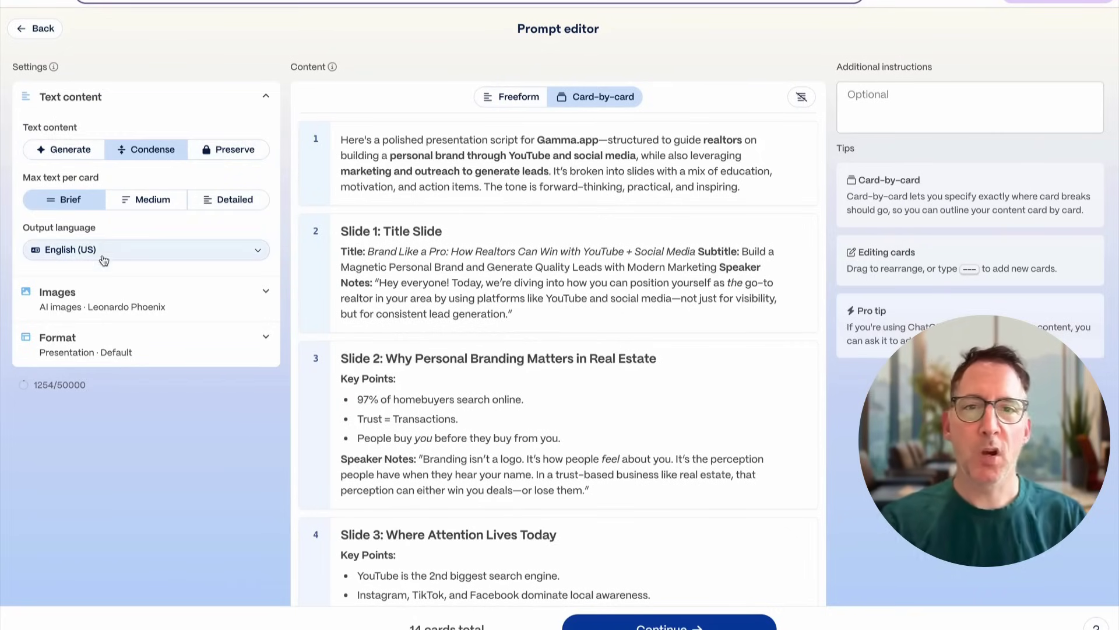
click(153, 298)
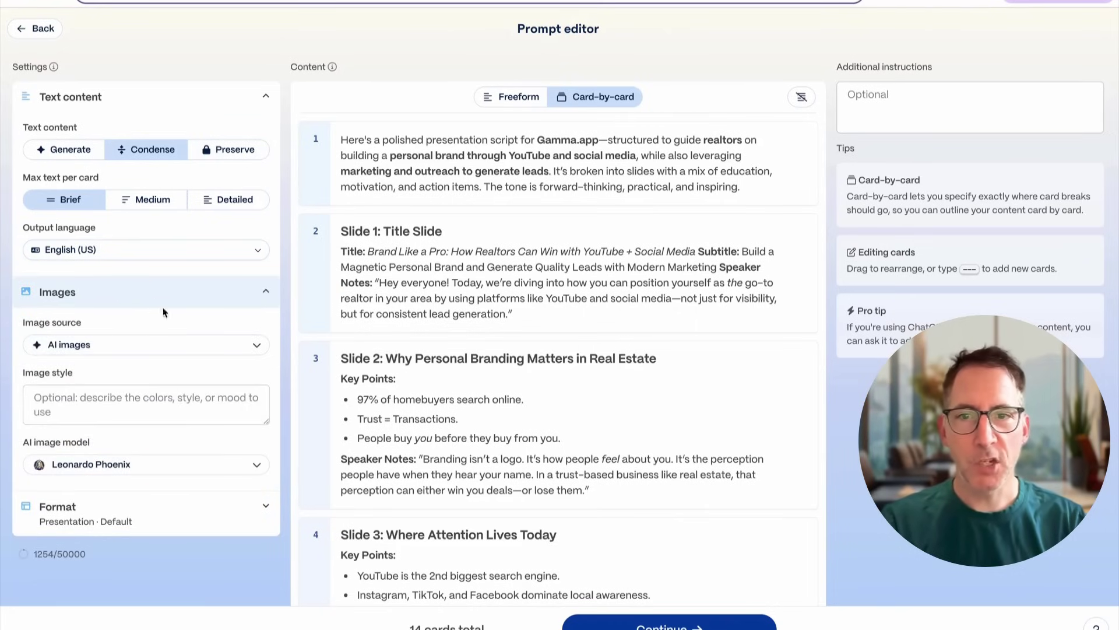
click(152, 464)
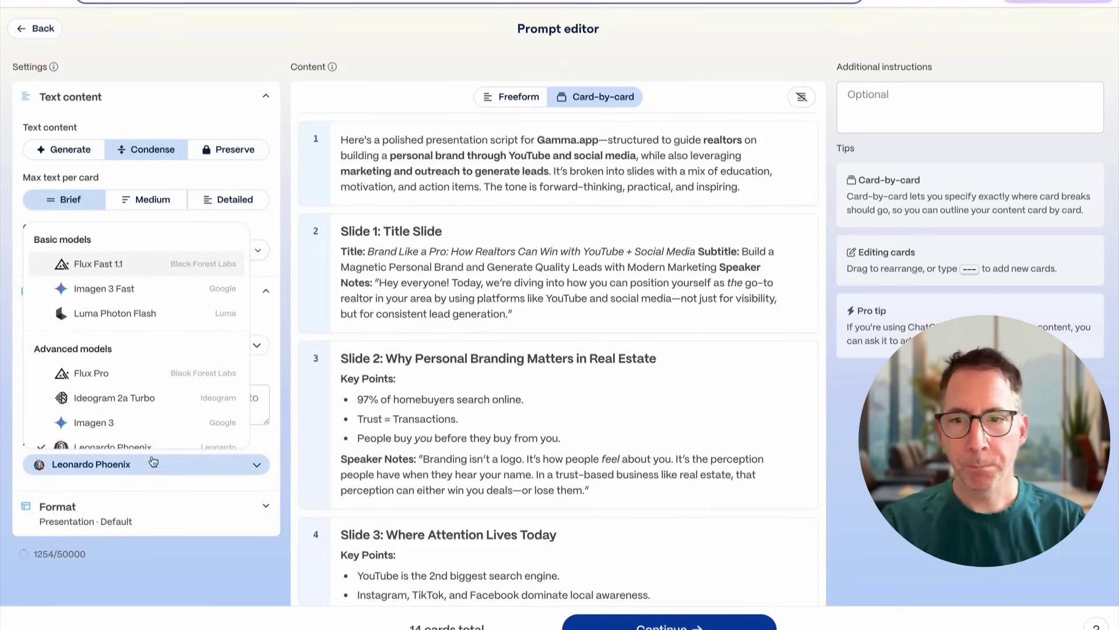
scroll(154, 450, down, 1)
mouse_move(155, 380)
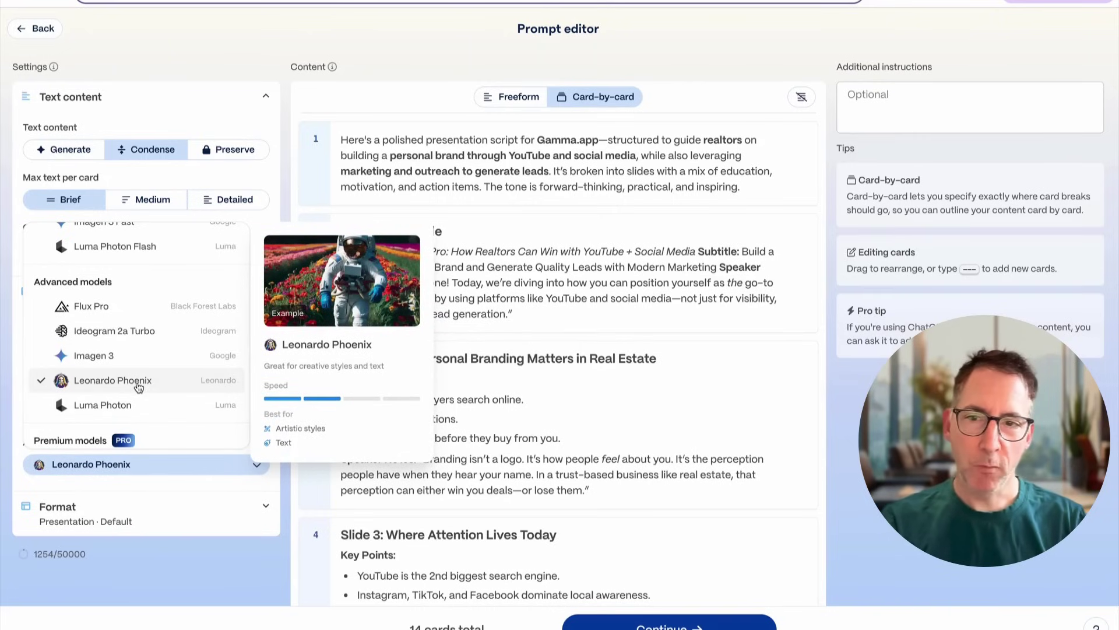
click(137, 383)
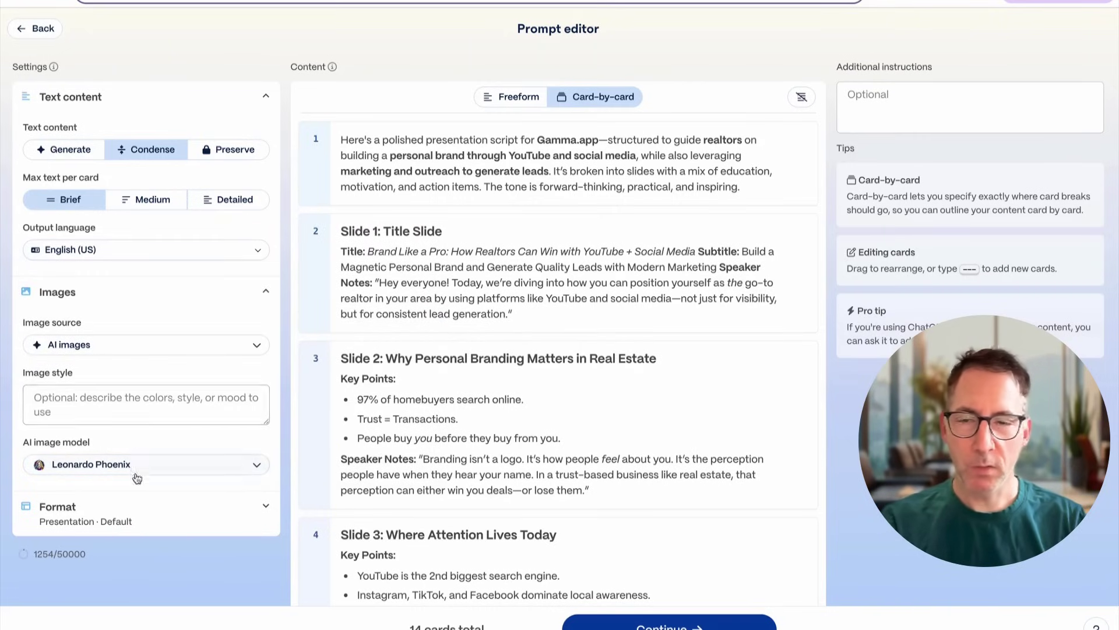
scroll(142, 469, down, 2)
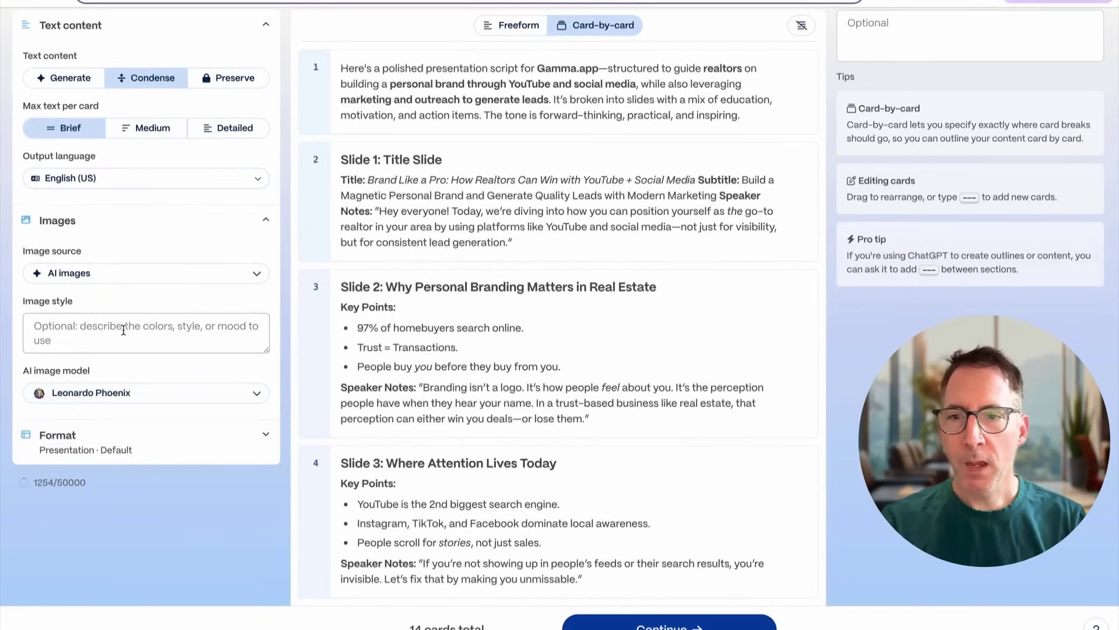
Set the image style to 'Modern and futuristic images that are illustrative'
click(123, 330)
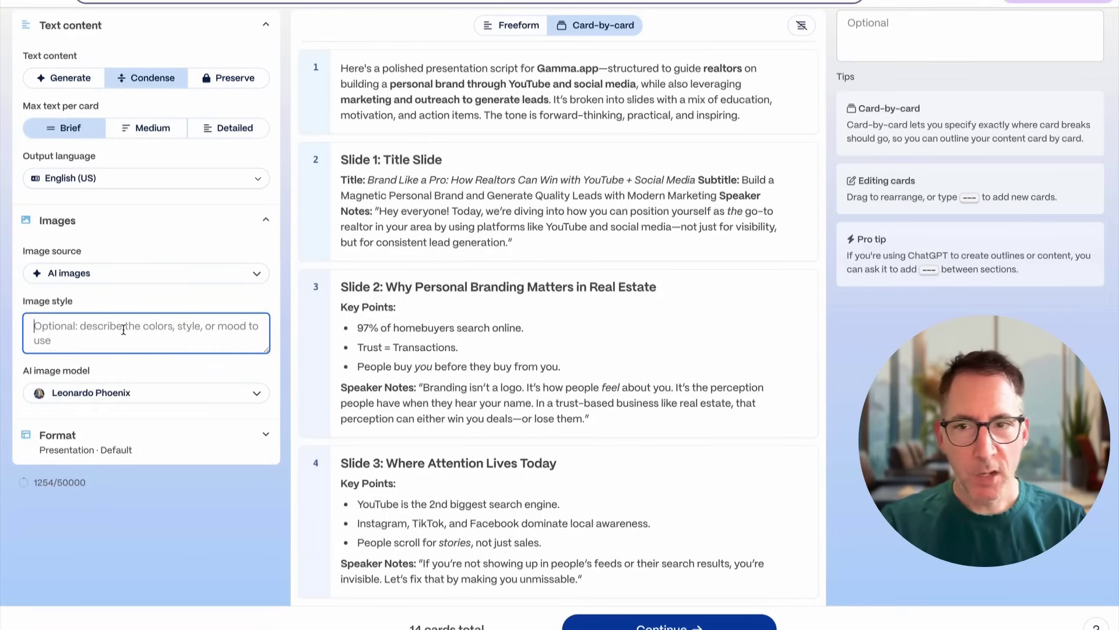
text(Mo)
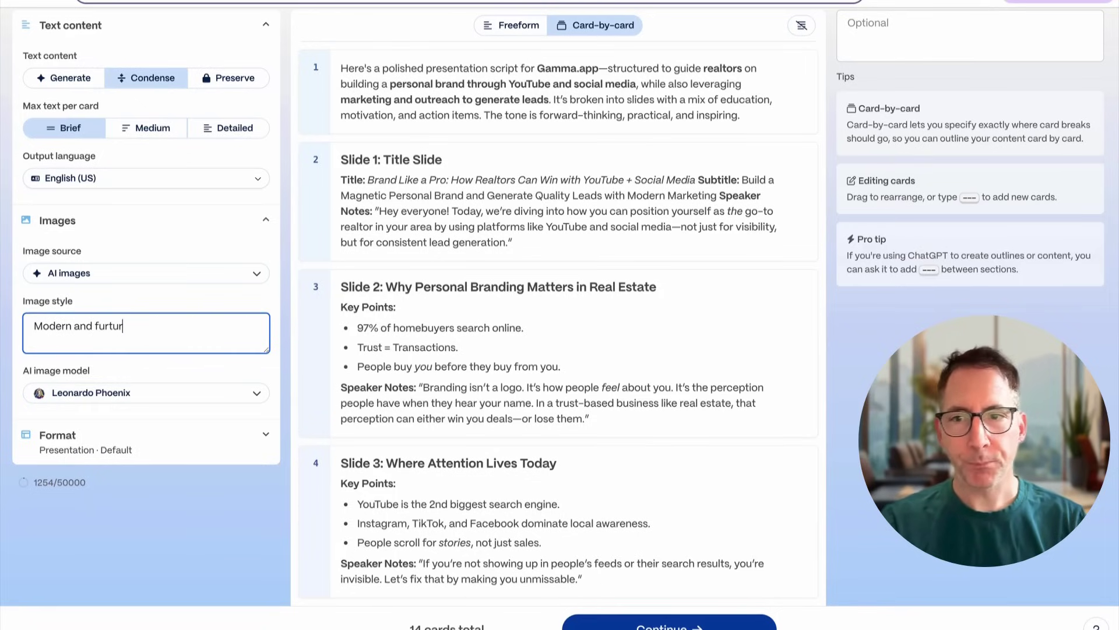
text(dern and furtui)
key(BackSpace)
key(BackSpace)
key(BackSpace)
key(BackSpace)
text(tic images that are illustrat)
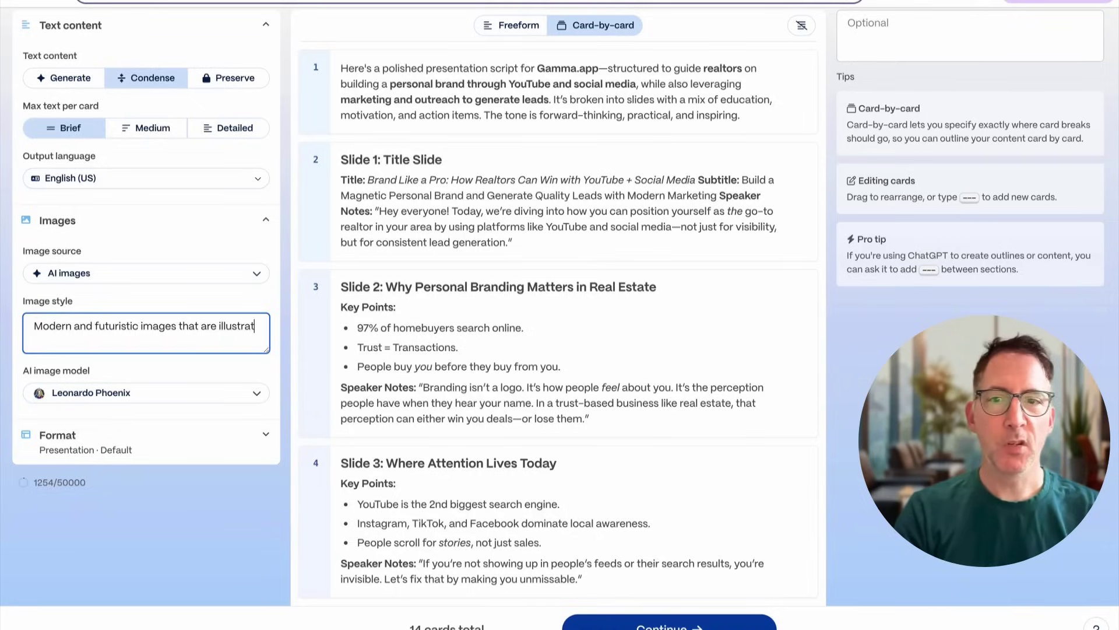
text(ve)
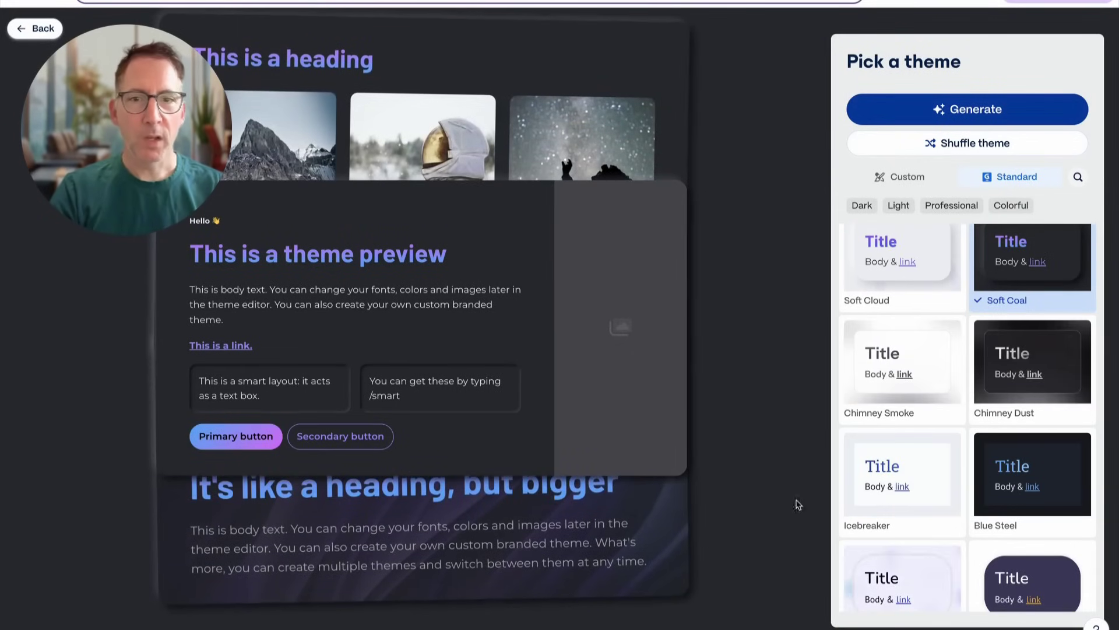
Apply the Borealis theme, after previewing Velvet Tides, and generate the deck
scroll(1008, 289, down, 10)
scroll(1008, 289, down, 5)
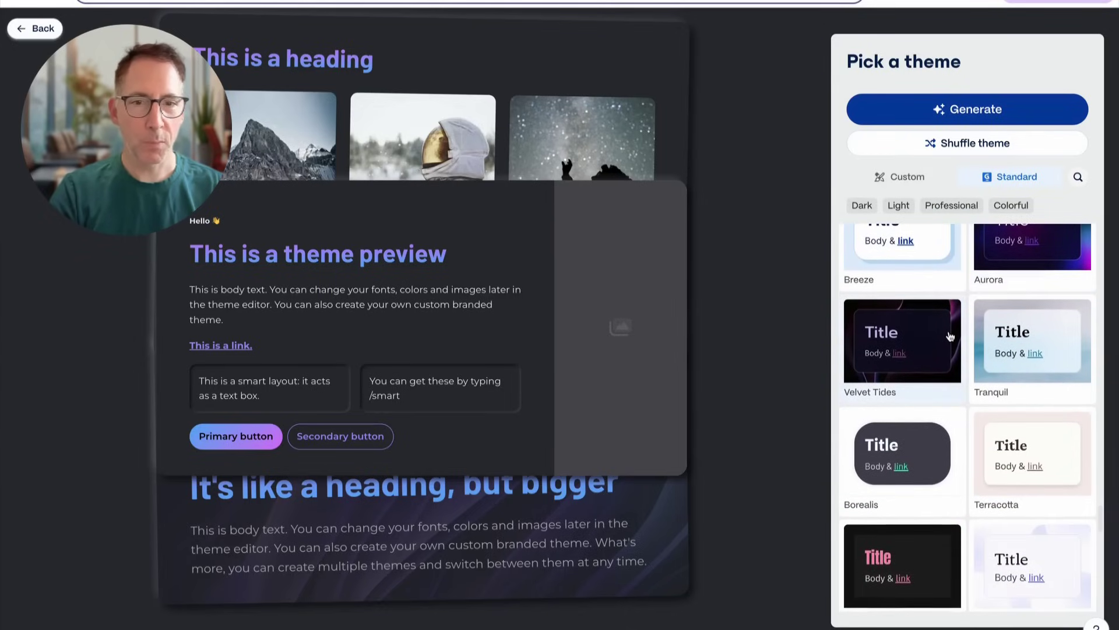
click(950, 336)
scroll(950, 336, down, 2)
click(935, 342)
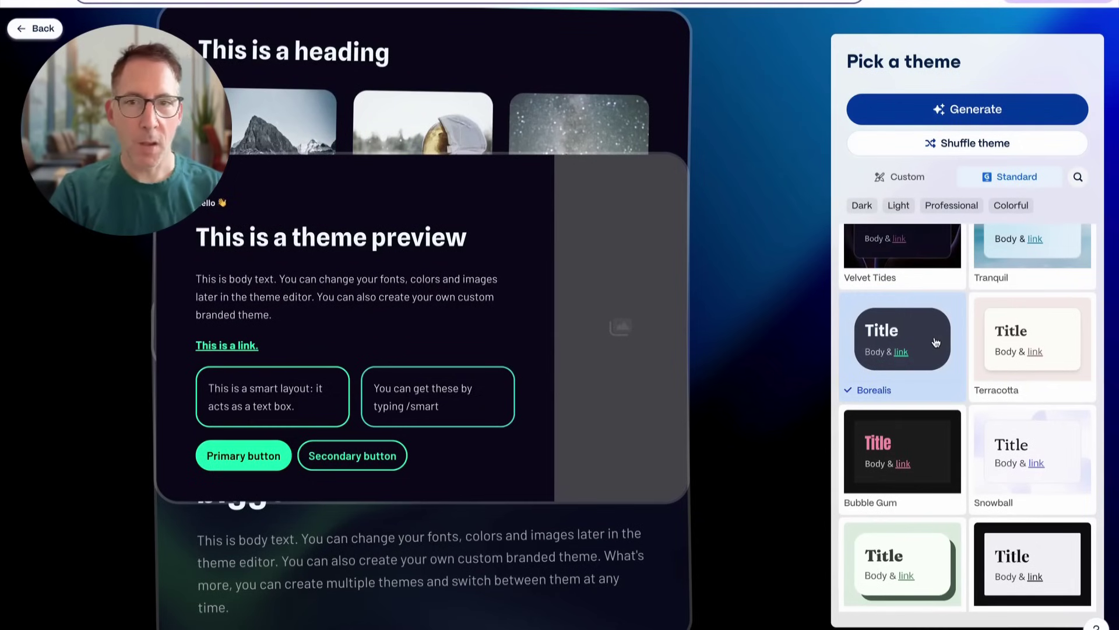
click(981, 110)
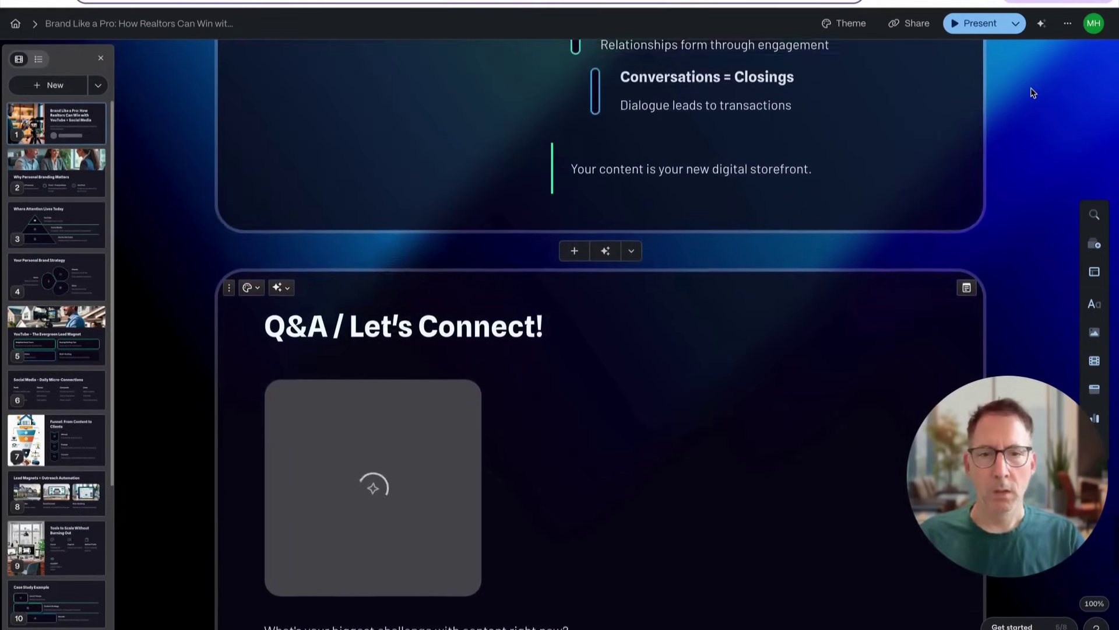
Present the deck starting from the 'Tools to Scale Without Burning Out' slide
scroll(1033, 93, up, 4)
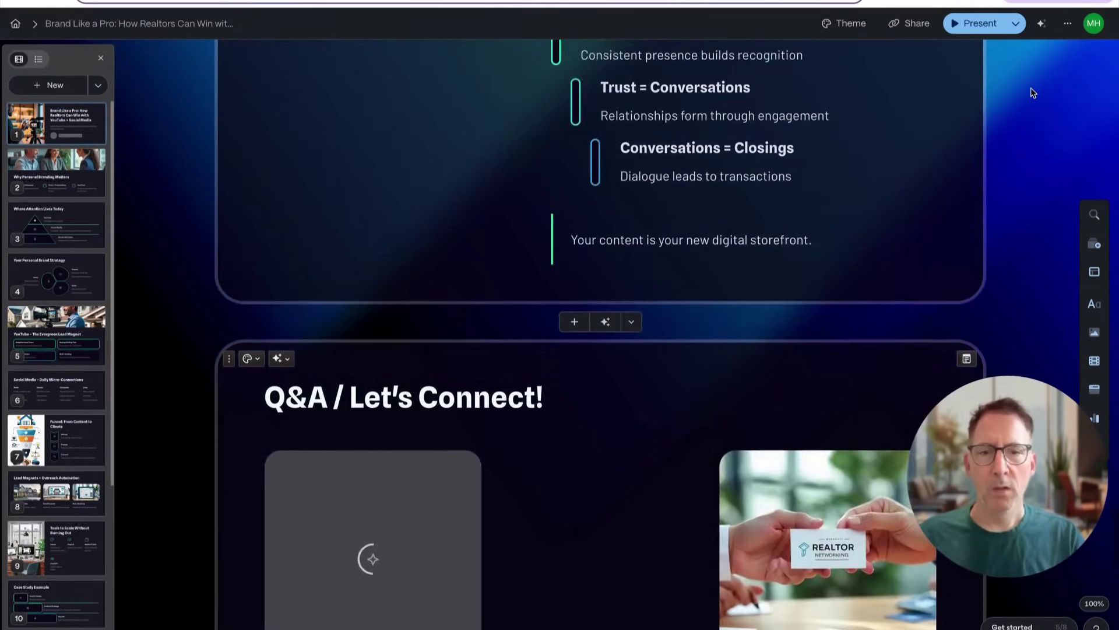
scroll(1033, 93, up, 5)
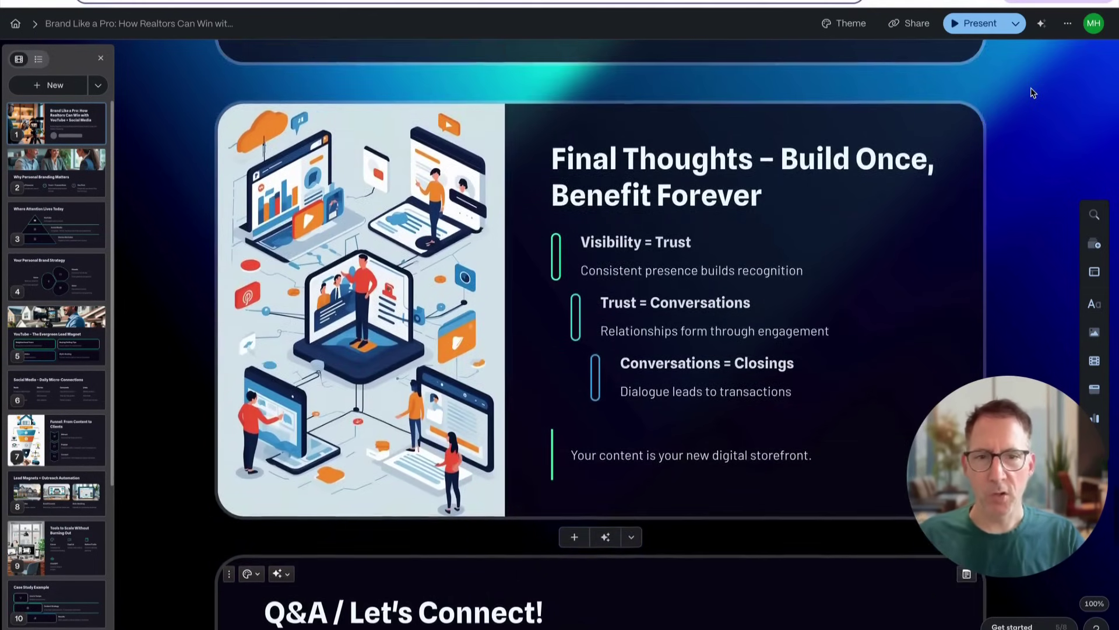
scroll(1032, 93, up, 7)
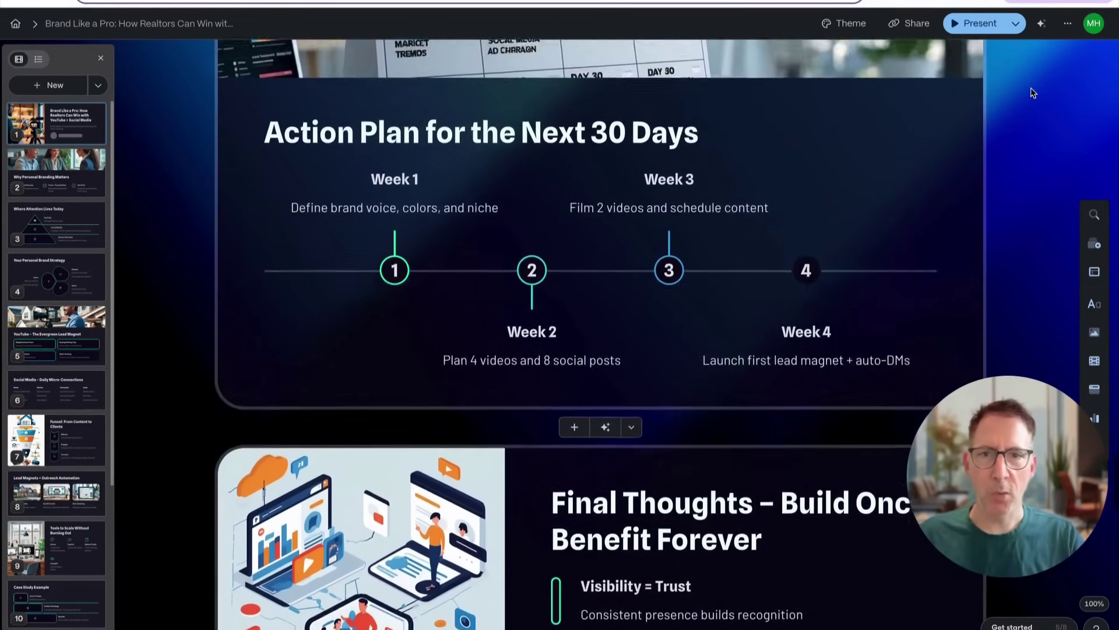
scroll(1033, 94, up, 7)
scroll(1033, 93, up, 2)
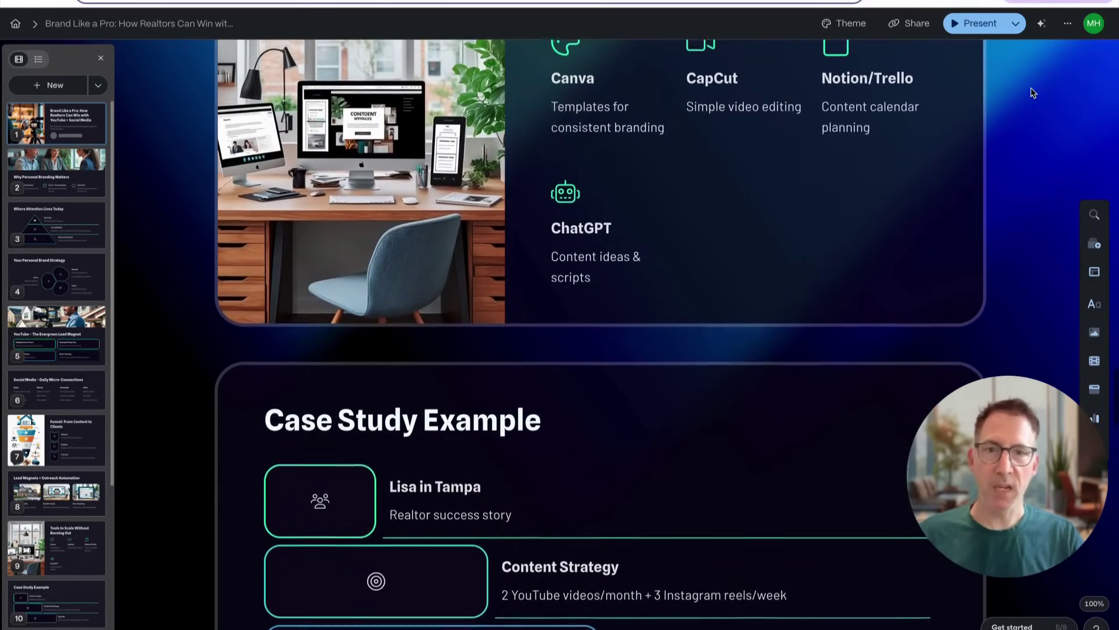
click(979, 25)
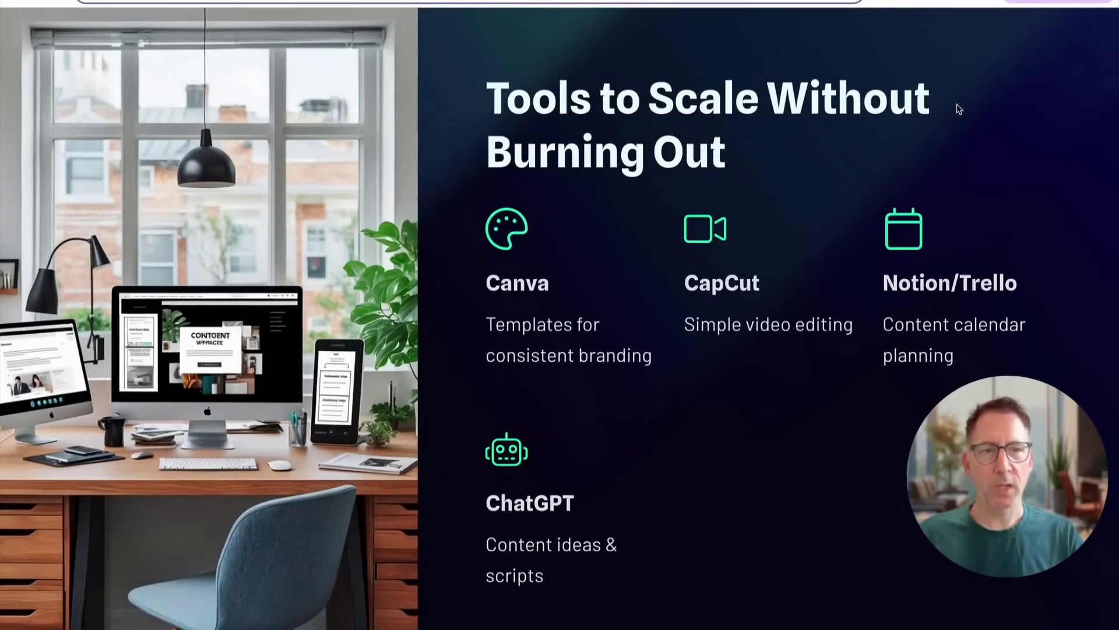
Advance through Case Study Example, Action Plan and Final Thoughts, then exit to the editor
key(Right)
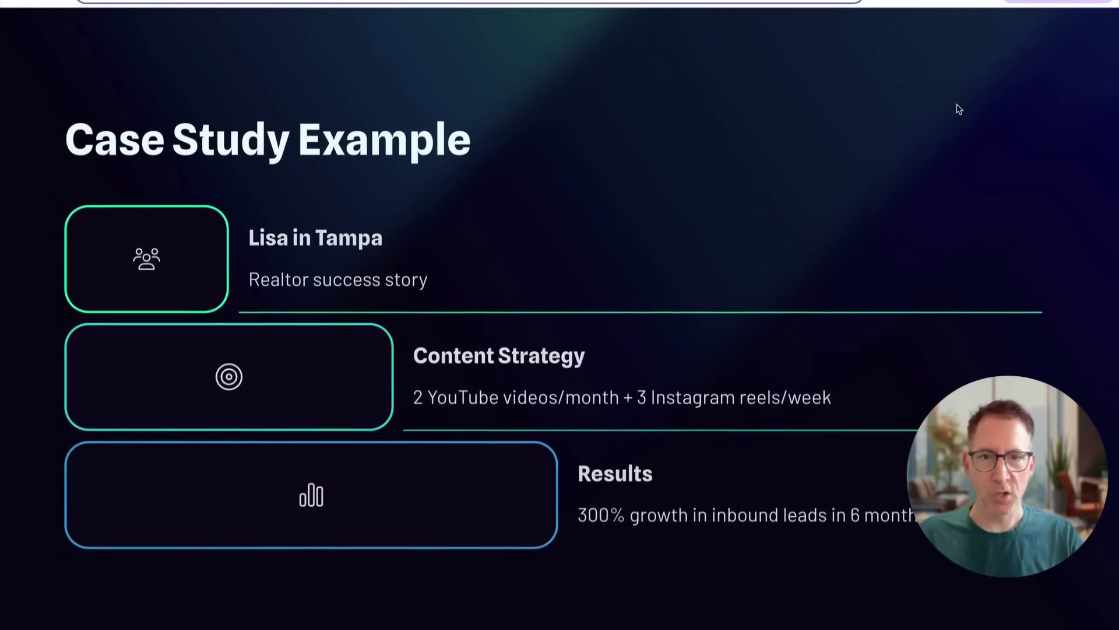
key(Right)
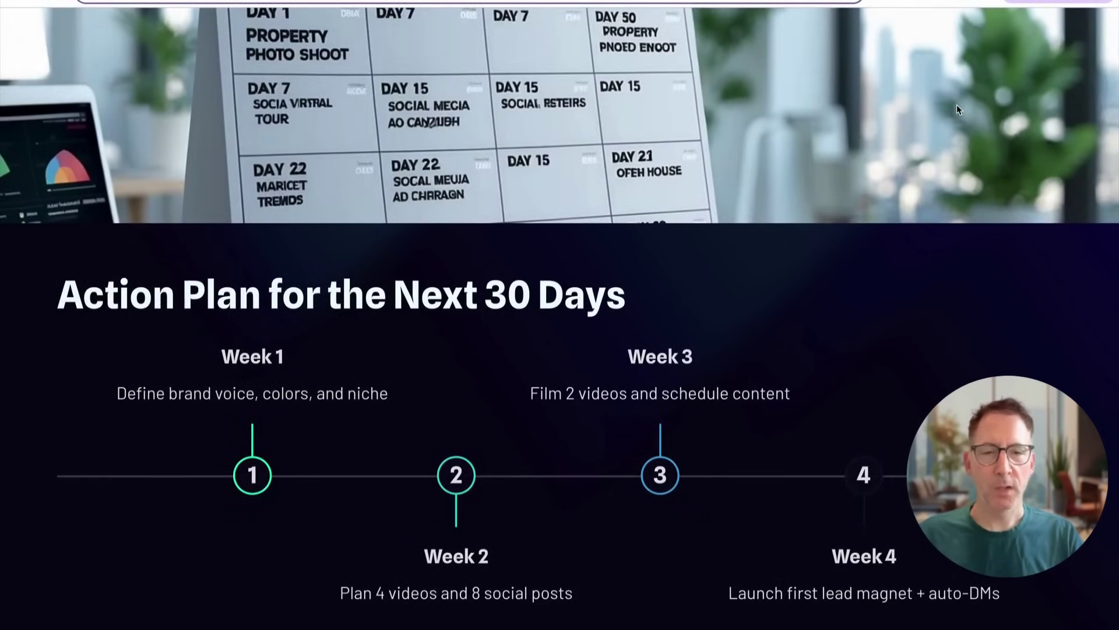
key(Right)
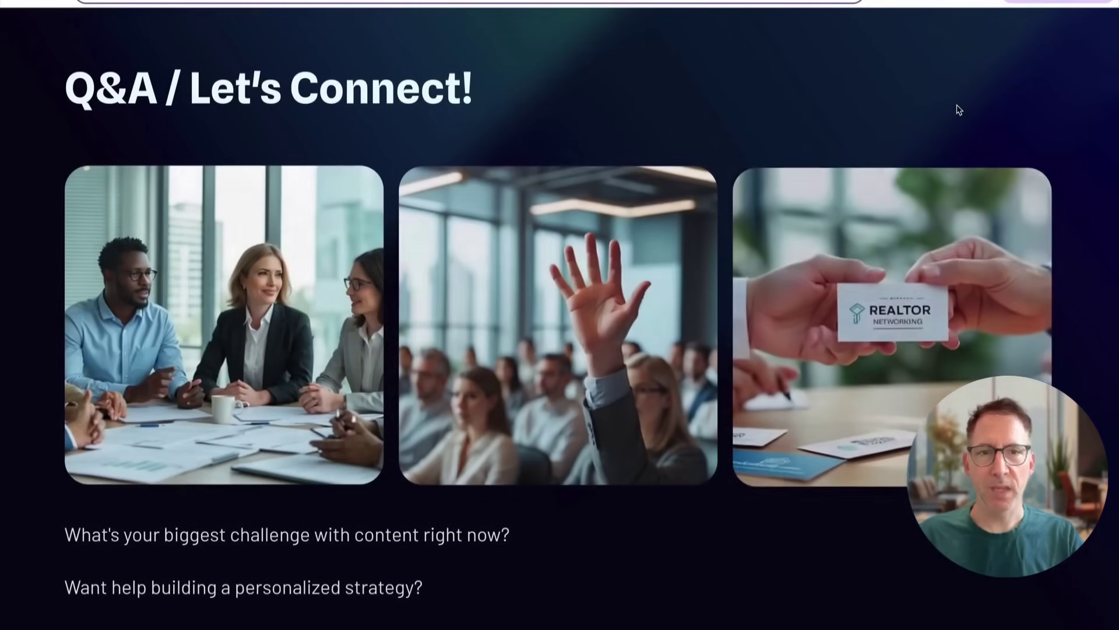
key(Escape)
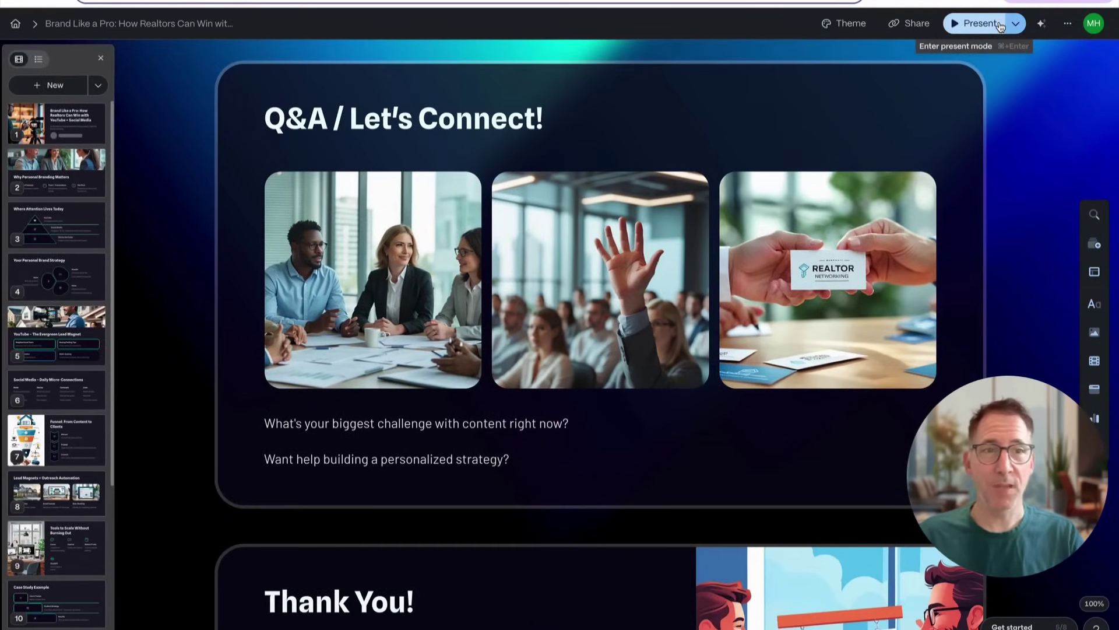
click(1015, 28)
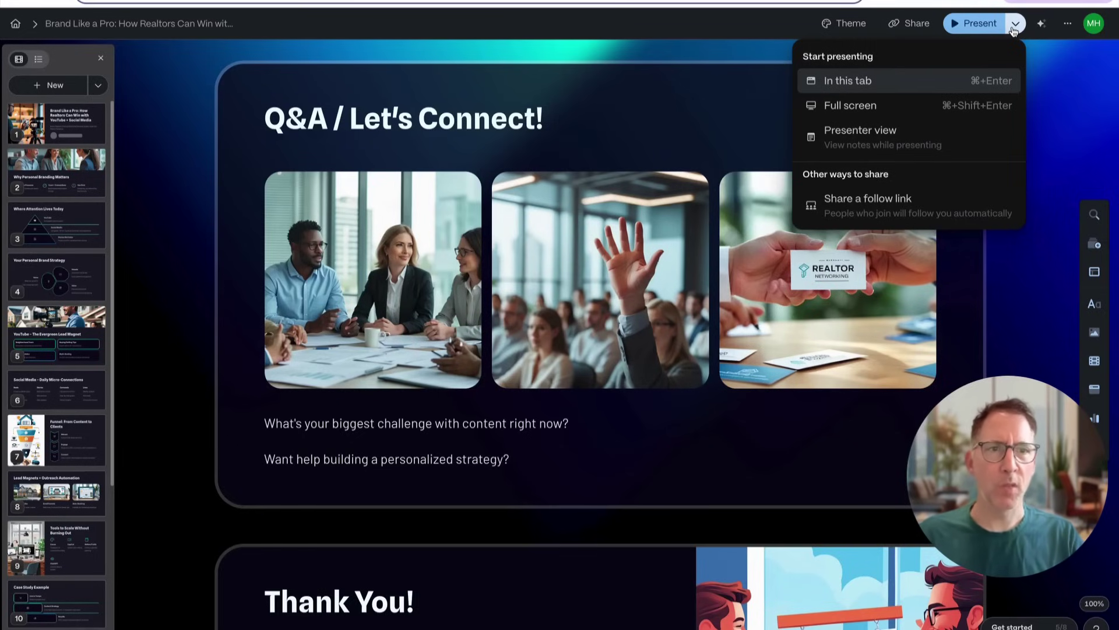
click(1065, 25)
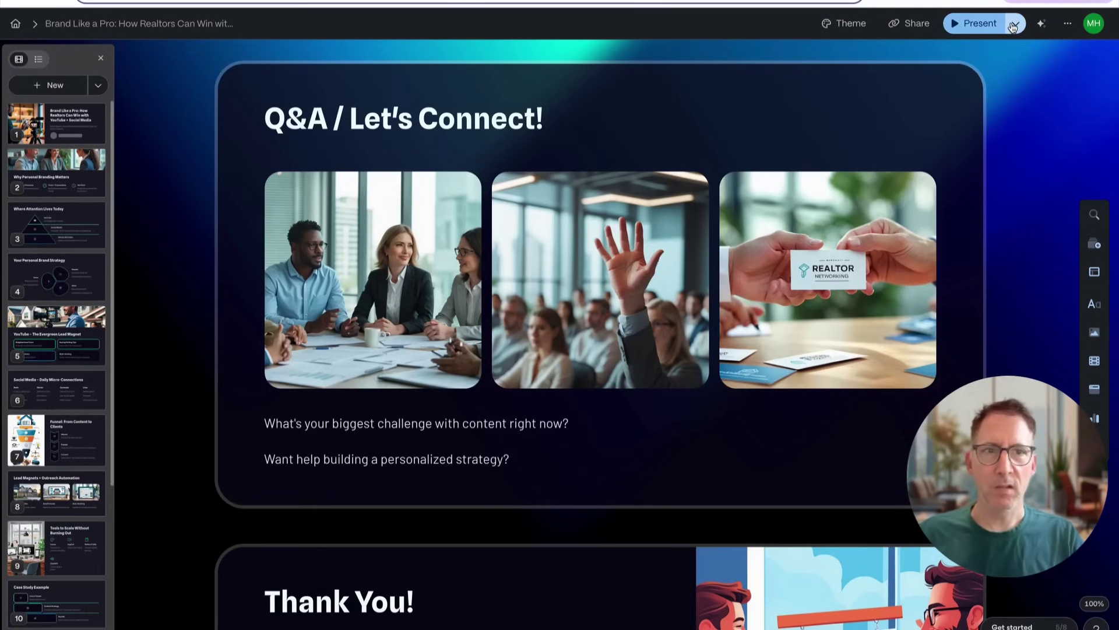
scroll(479, 280, down, 3)
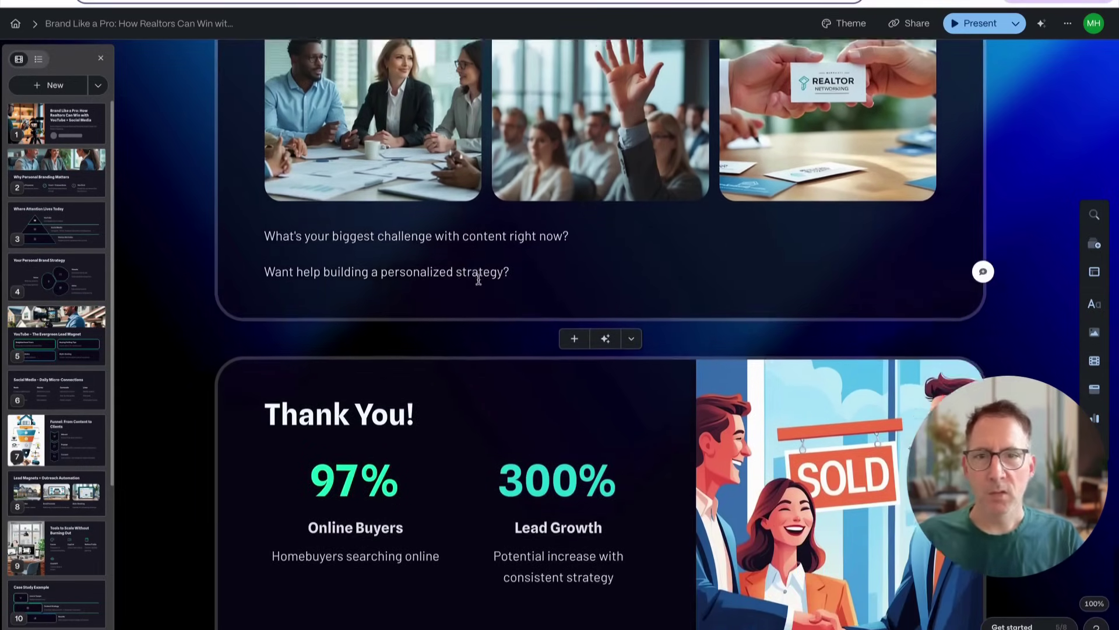
scroll(478, 280, down, 3)
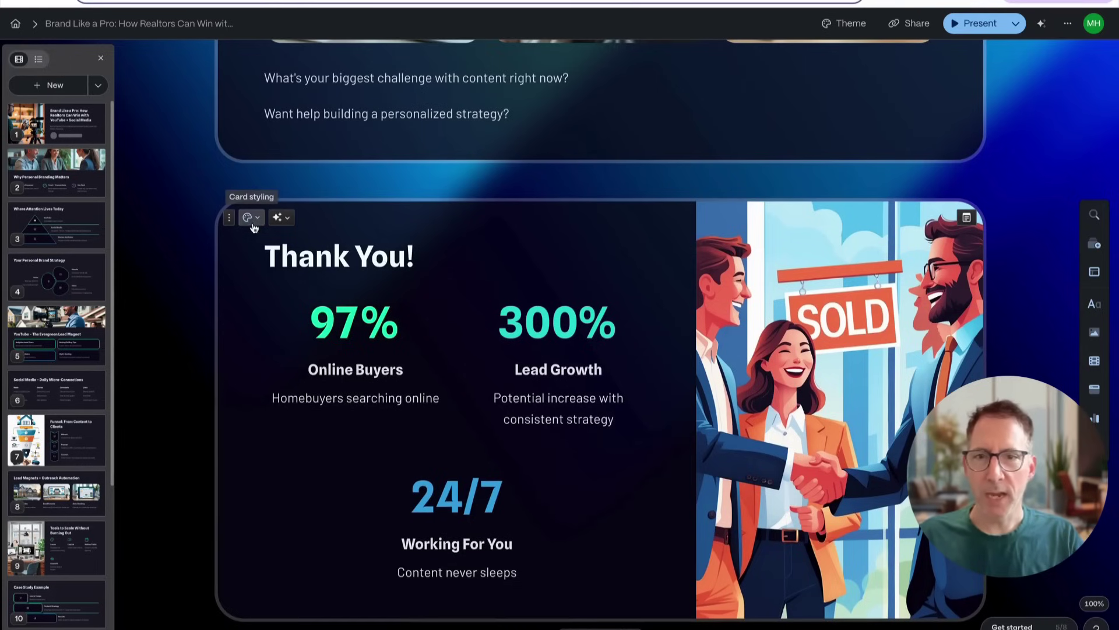
click(250, 218)
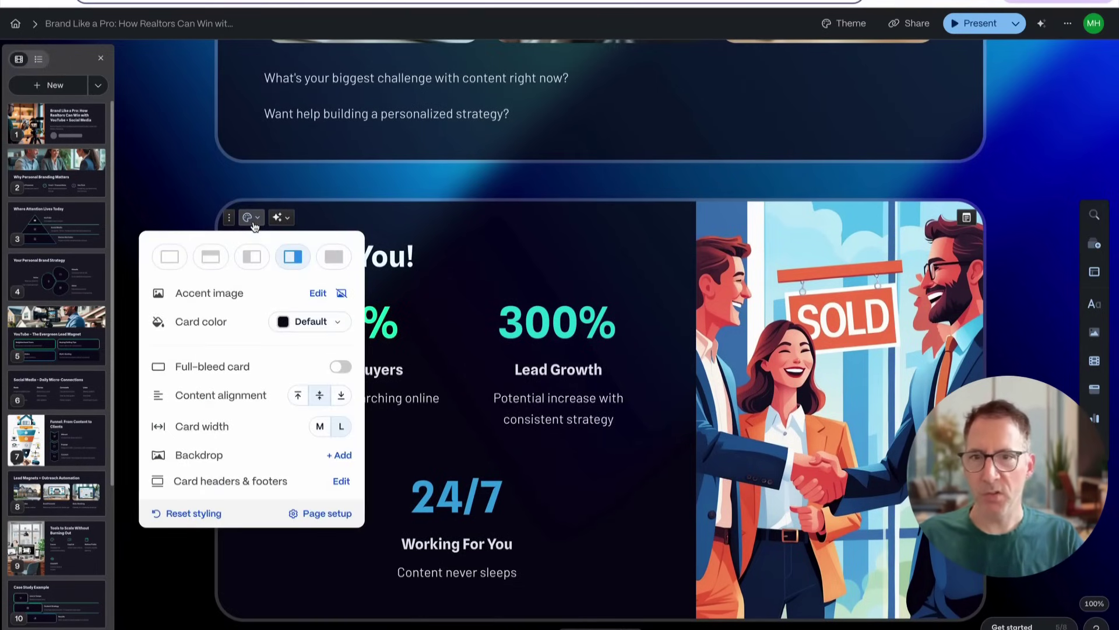
click(254, 226)
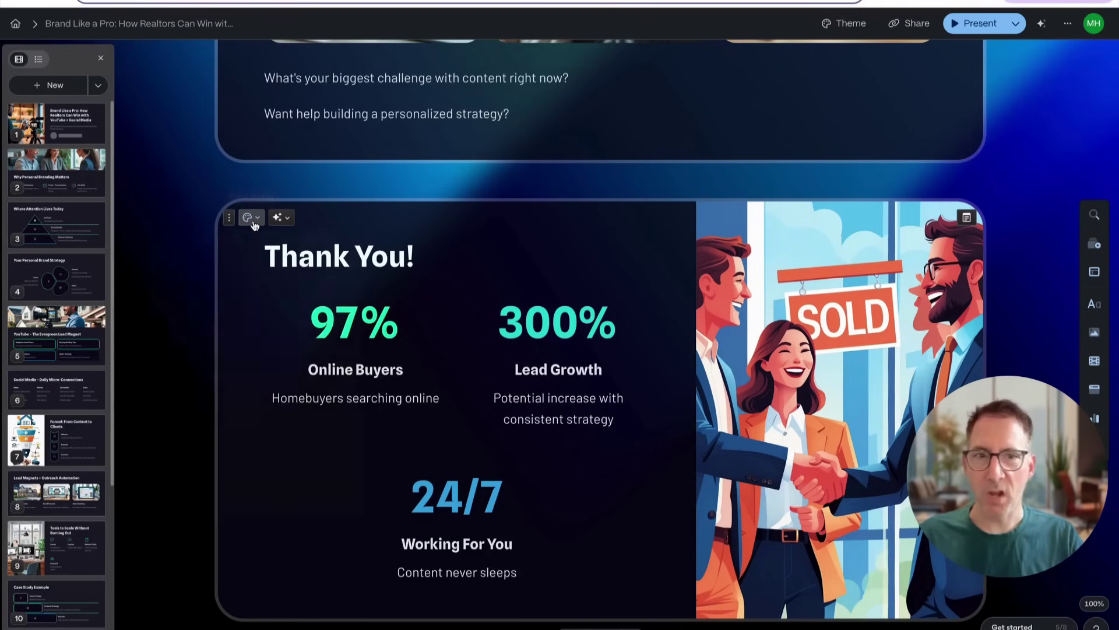
scroll(642, 280, down, 2)
click(911, 299)
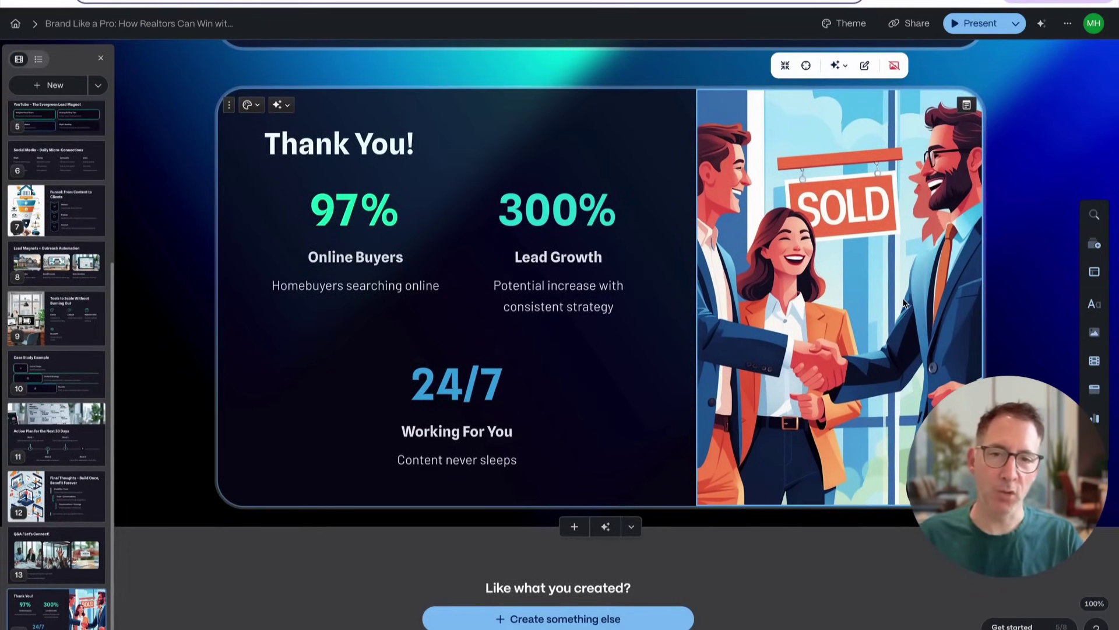
scroll(904, 303, down, 3)
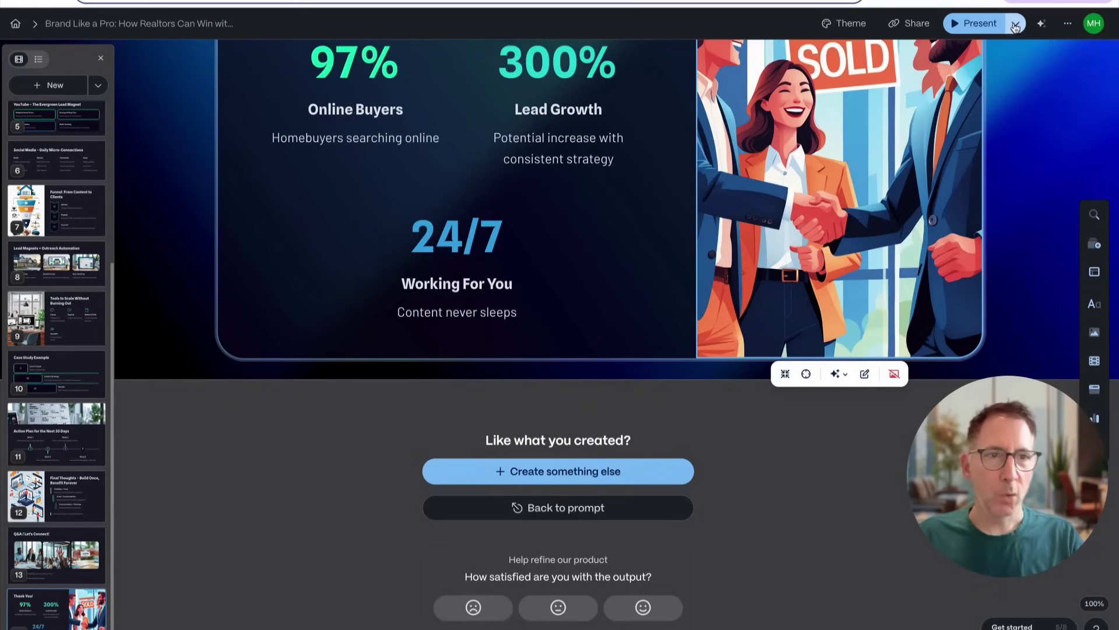
Export all cards as a PDF and open the downloaded Brand Like a Pro file
click(912, 25)
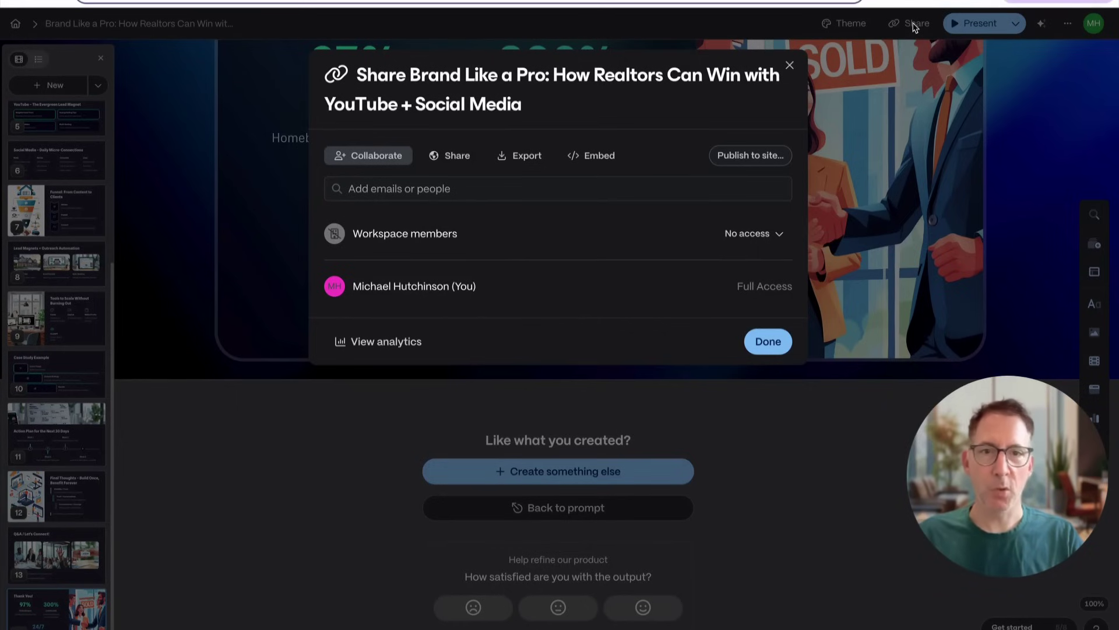
click(529, 162)
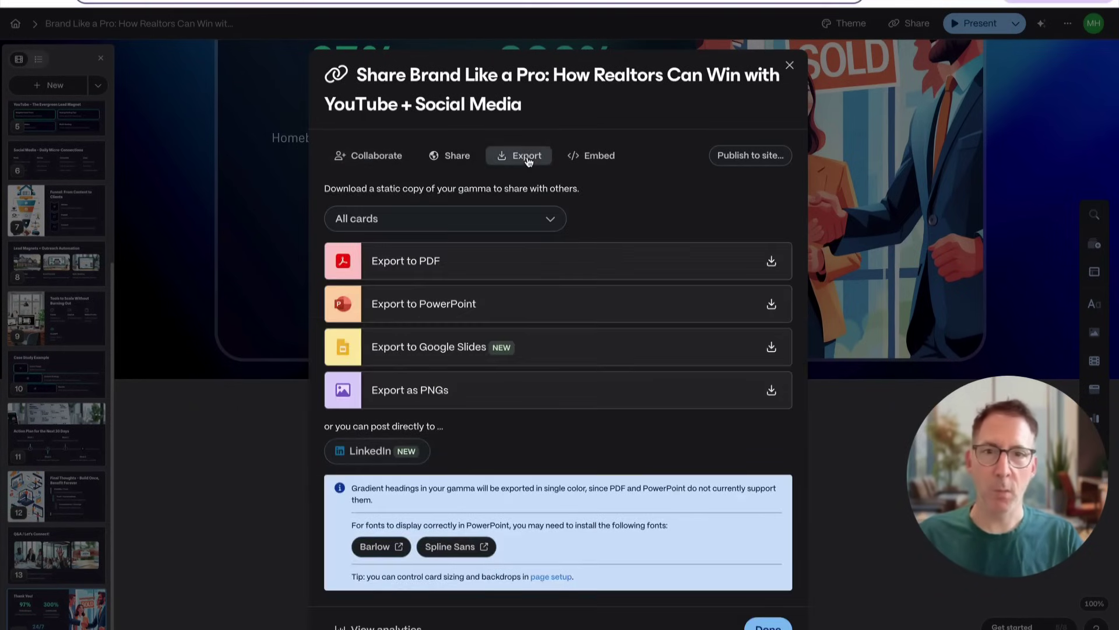
click(772, 264)
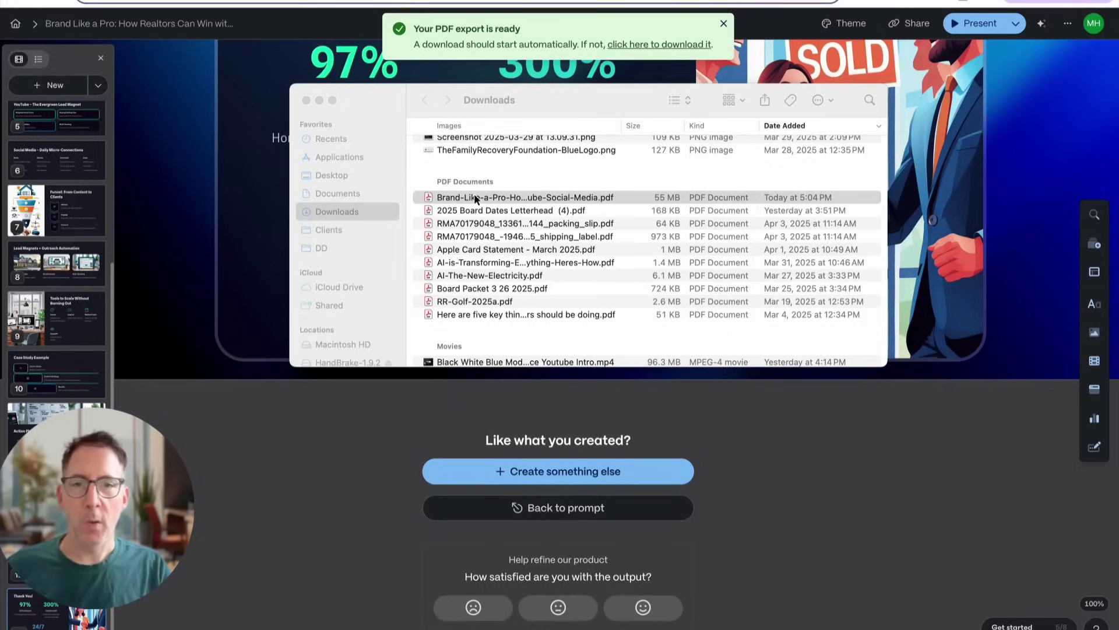
double_click(474, 196)
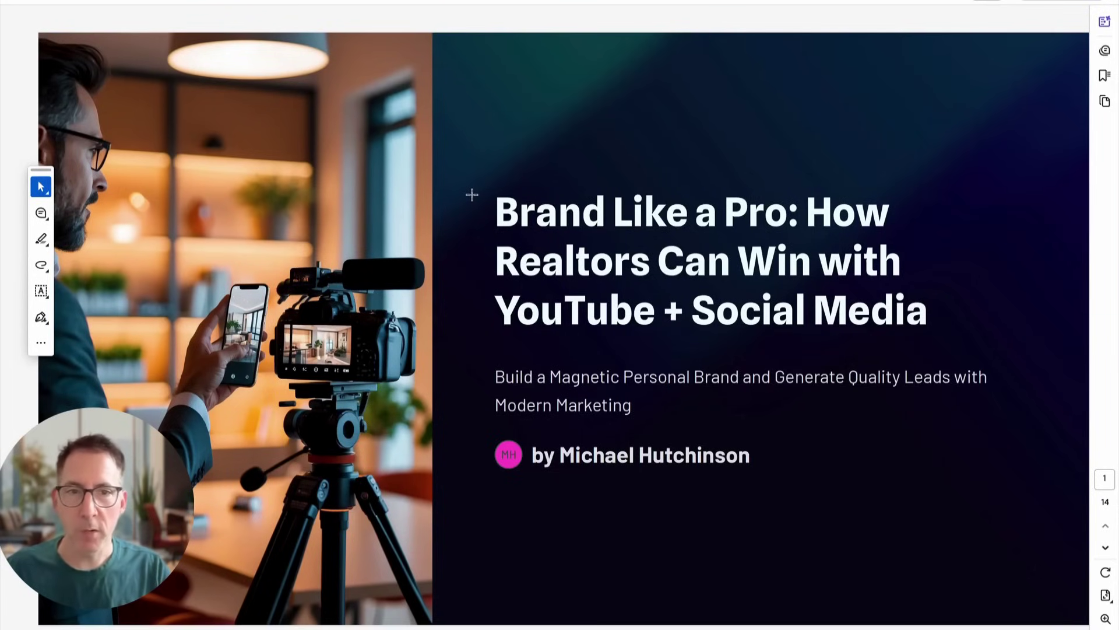
scroll(472, 194, down, 20)
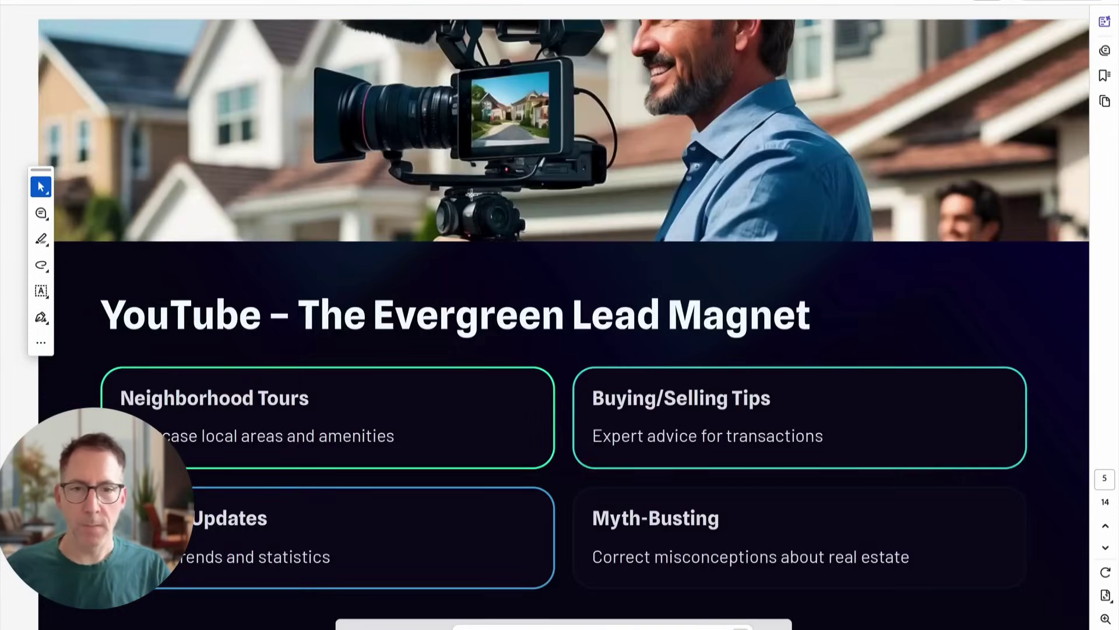
scroll(472, 194, down, 10)
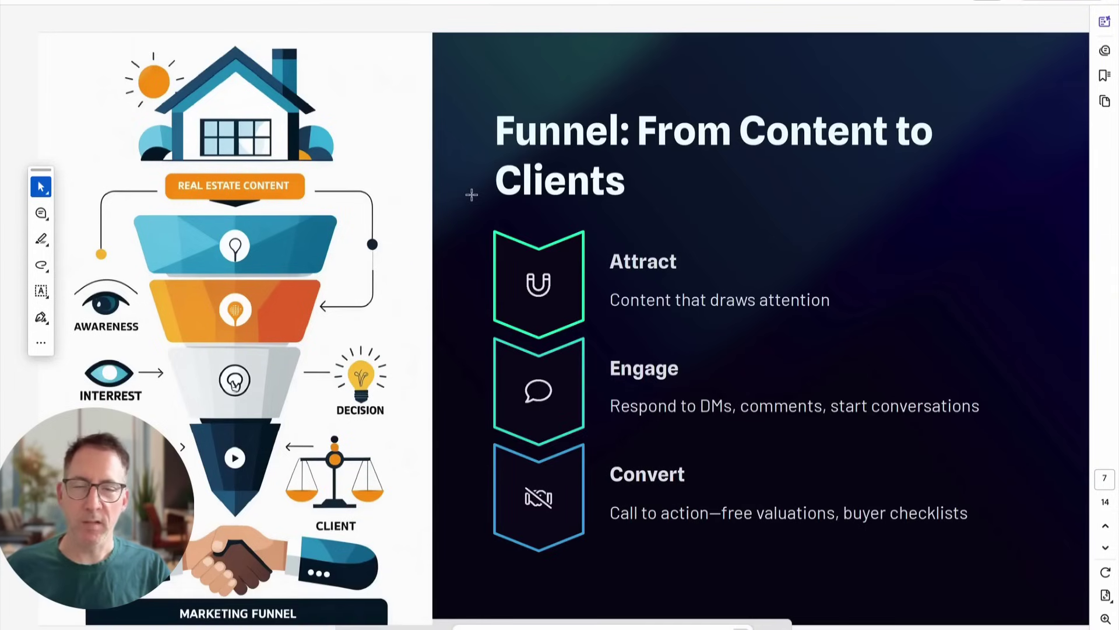
scroll(472, 194, down, 5)
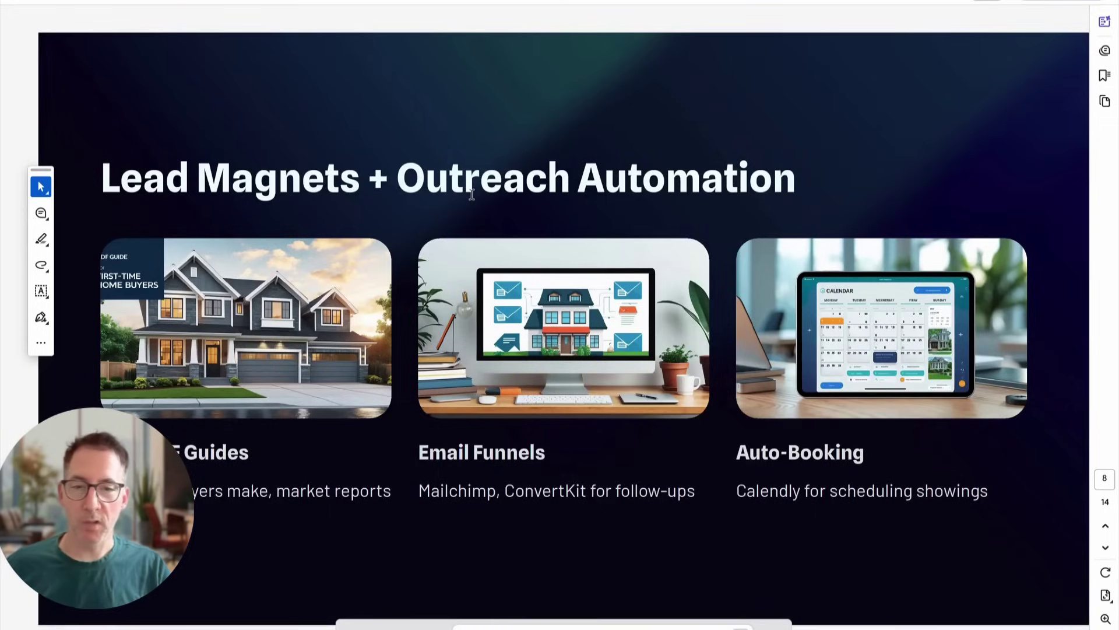
scroll(472, 194, down, 5)
scroll(473, 194, down, 5)
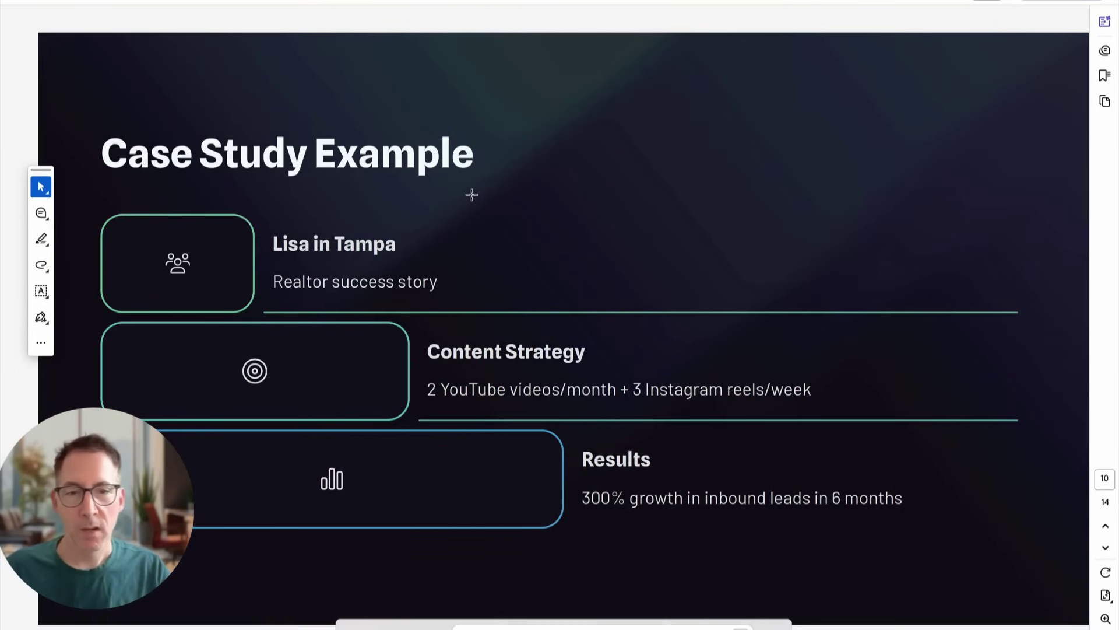
scroll(472, 194, down, 5)
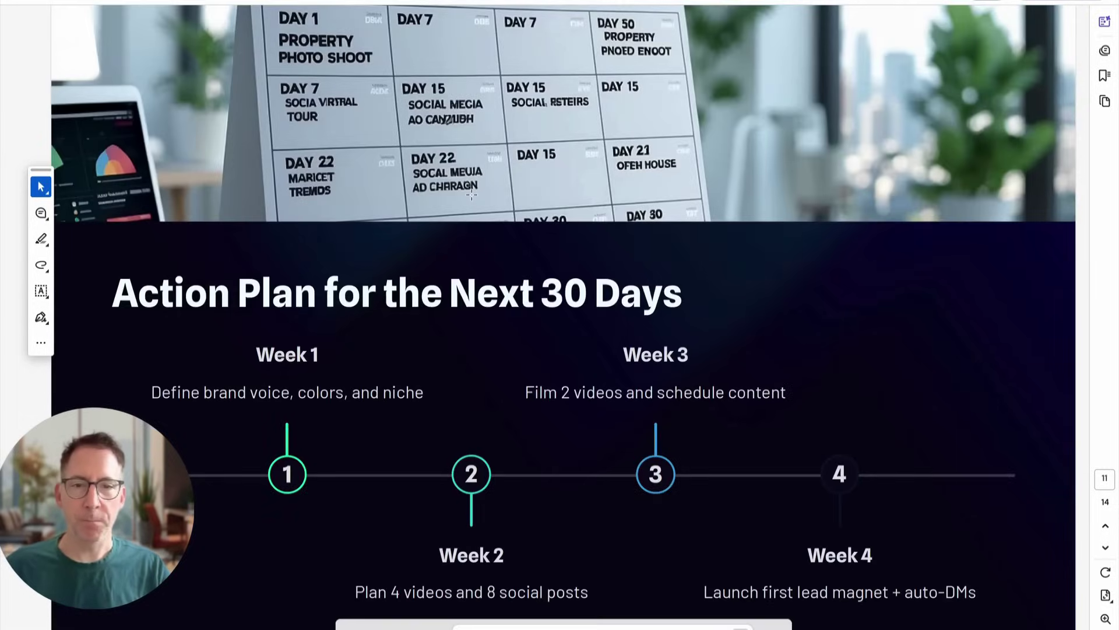
scroll(472, 194, down, 5)
scroll(470, 199, down, 5)
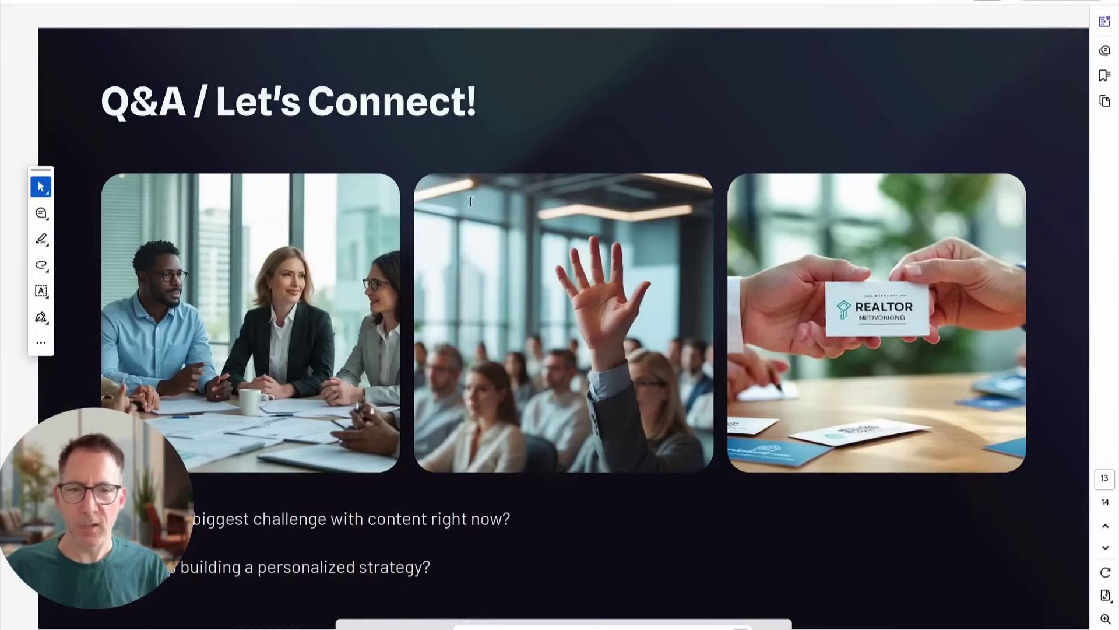
scroll(471, 201, down, 5)
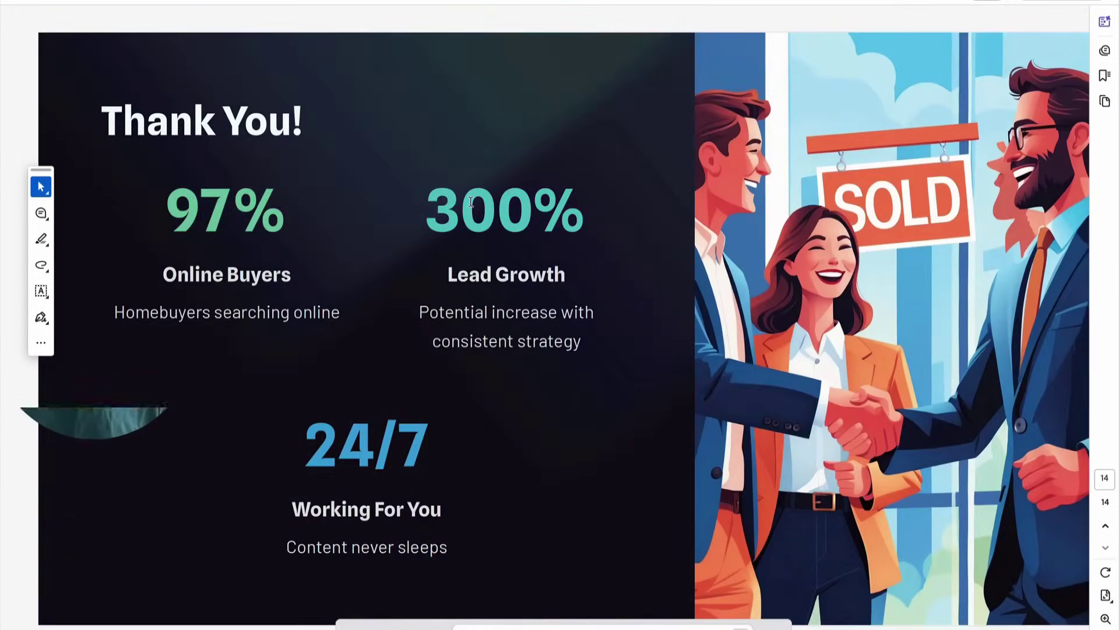